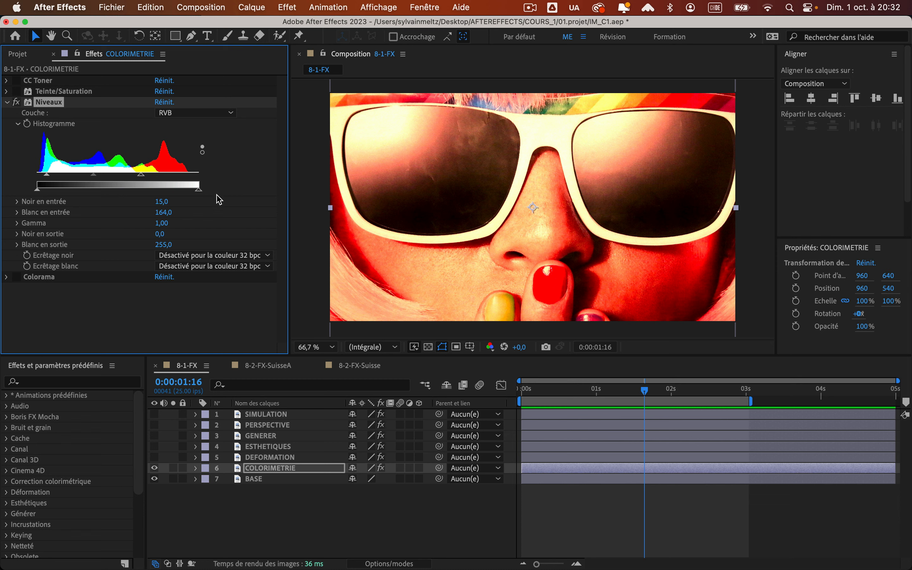
Step: Set the Niveaux effect's RGB input white to 170 and red gamma to 0.44 on COLORIMETRIE, and turn the effect off
mouse_move(141, 175)
mouse_down()
mouse_move(175, 177)
mouse_move(132, 182)
mouse_move(147, 182)
mouse_up()
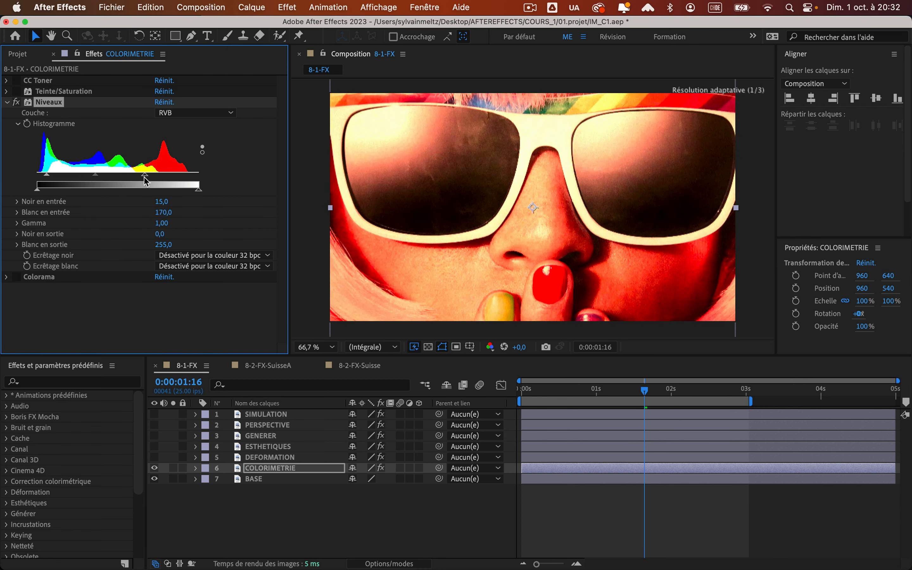
click(189, 141)
drag(119, 178, 155, 185)
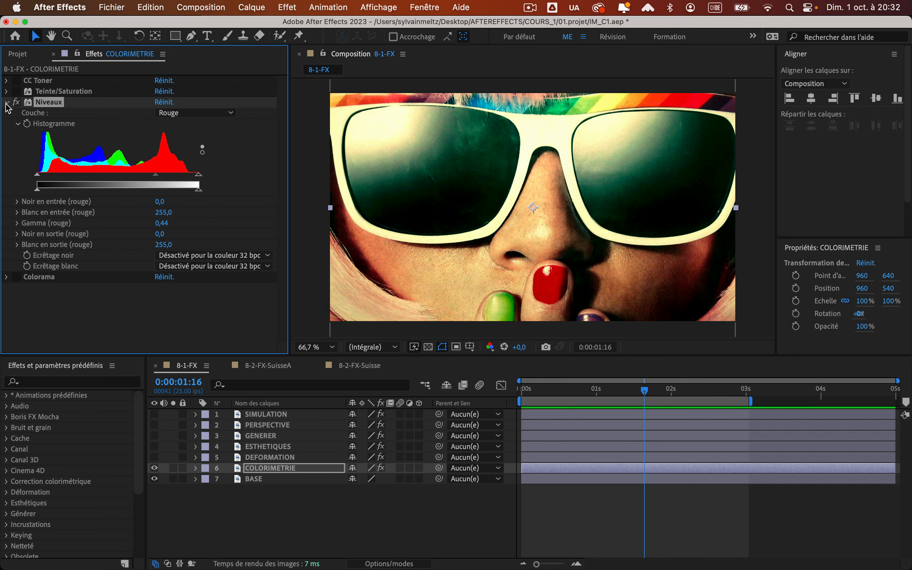
click(16, 102)
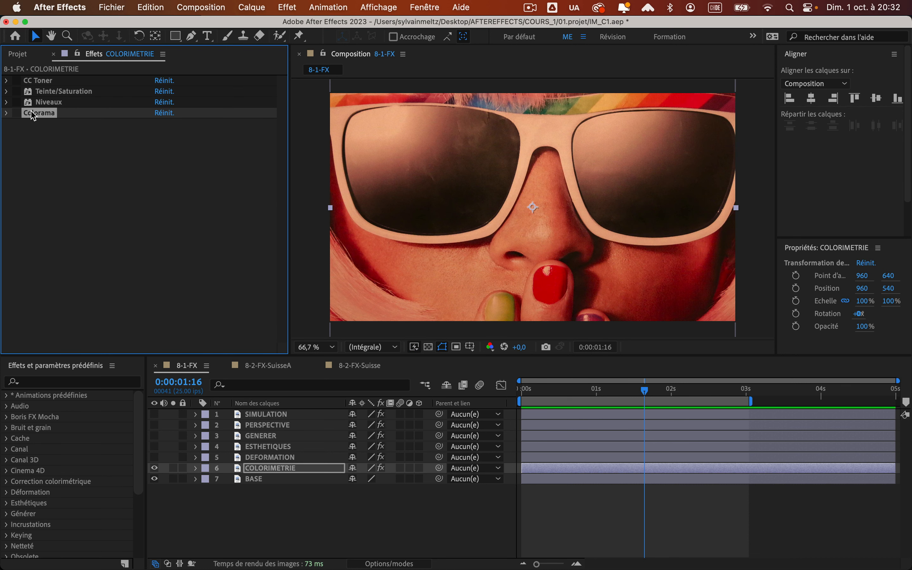
Step: Enable Colorama on COLORIMETRIE, inspect its phase and output cycle settings, preview the animation from the beginning, and turn Colorama off
click(16, 113)
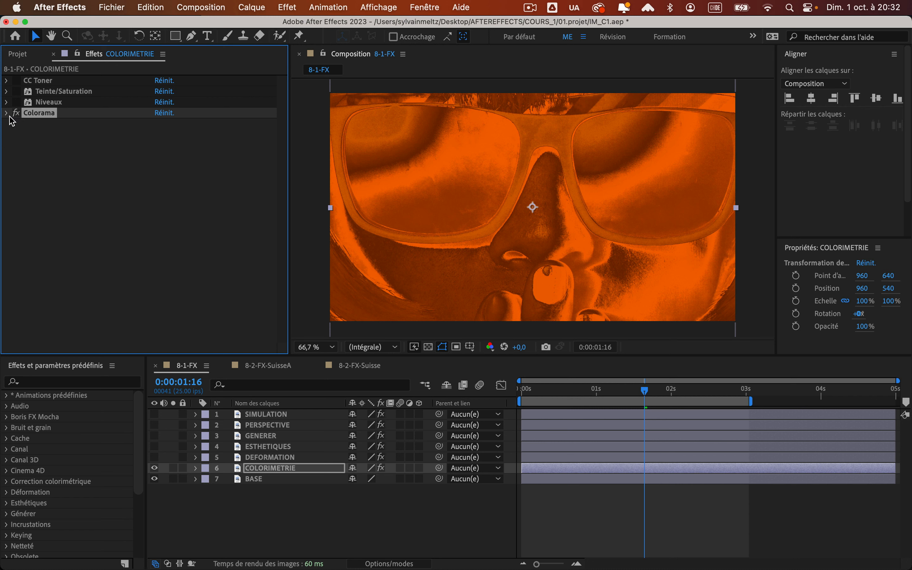
click(6, 113)
scroll(283, 158, down, 3)
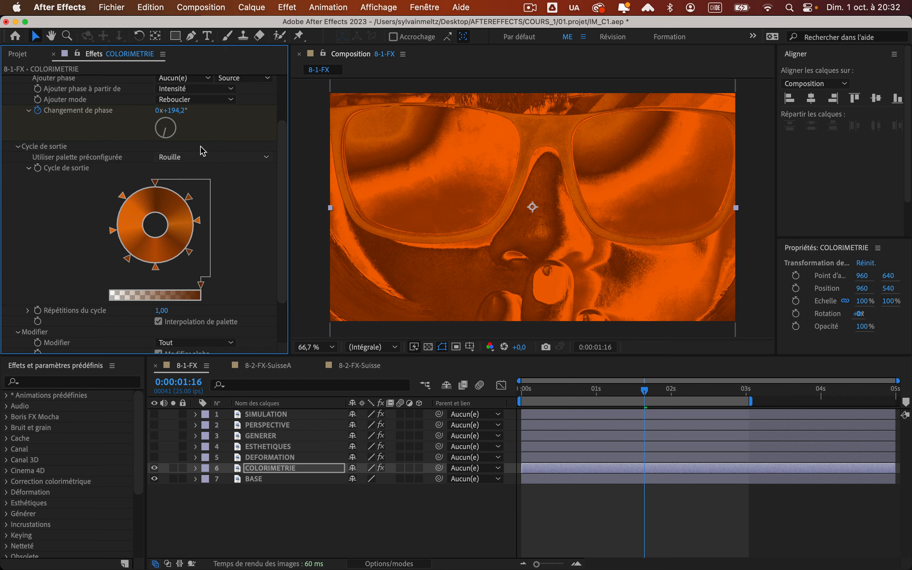
drag(529, 392, 515, 398)
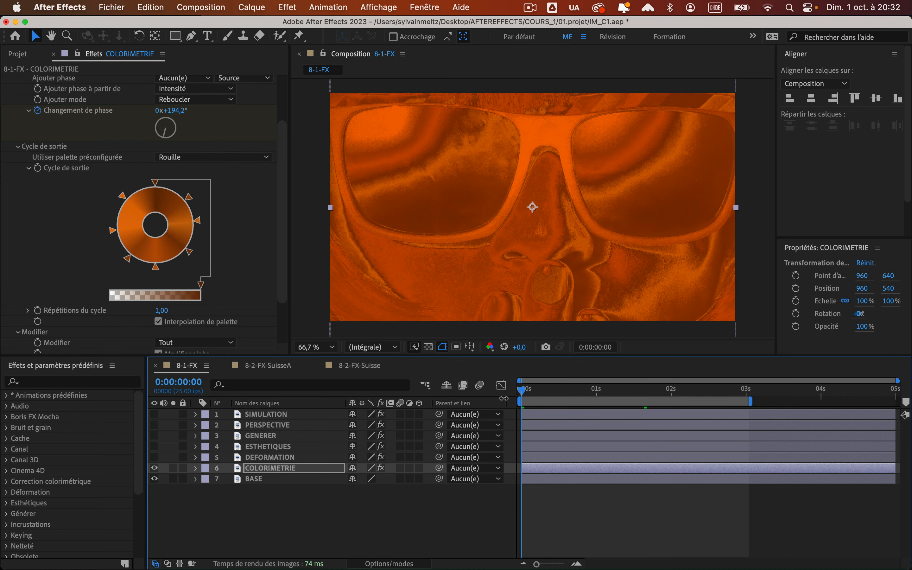
key(space)
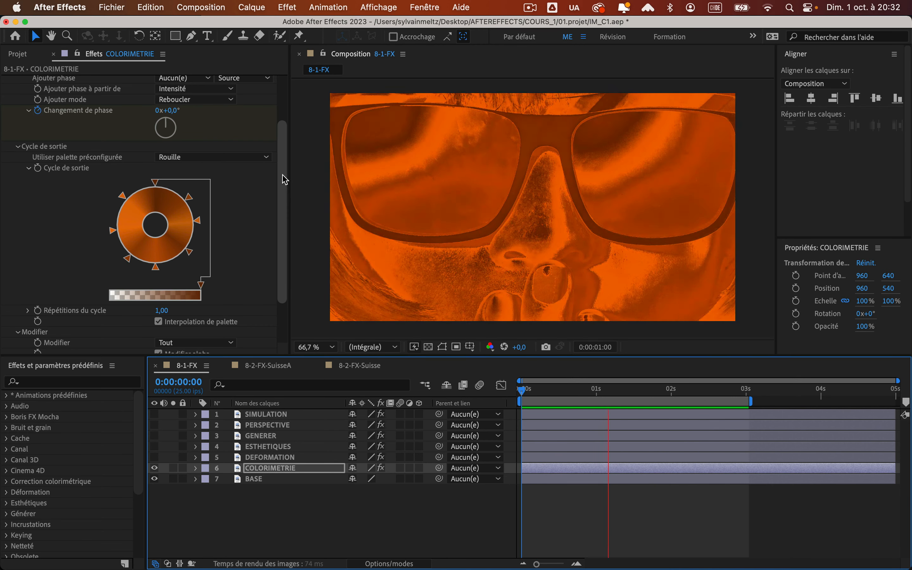
key(space)
scroll(285, 177, up, 3)
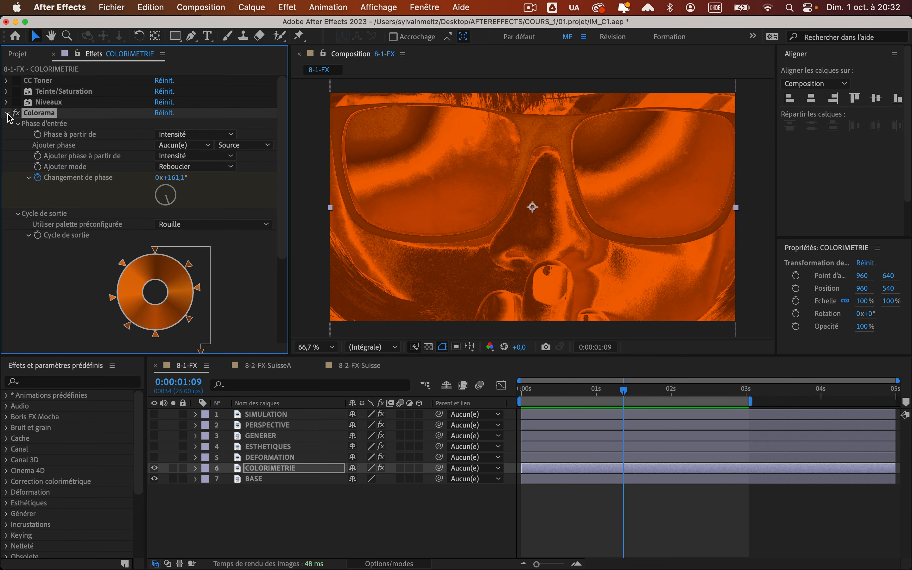
click(17, 113)
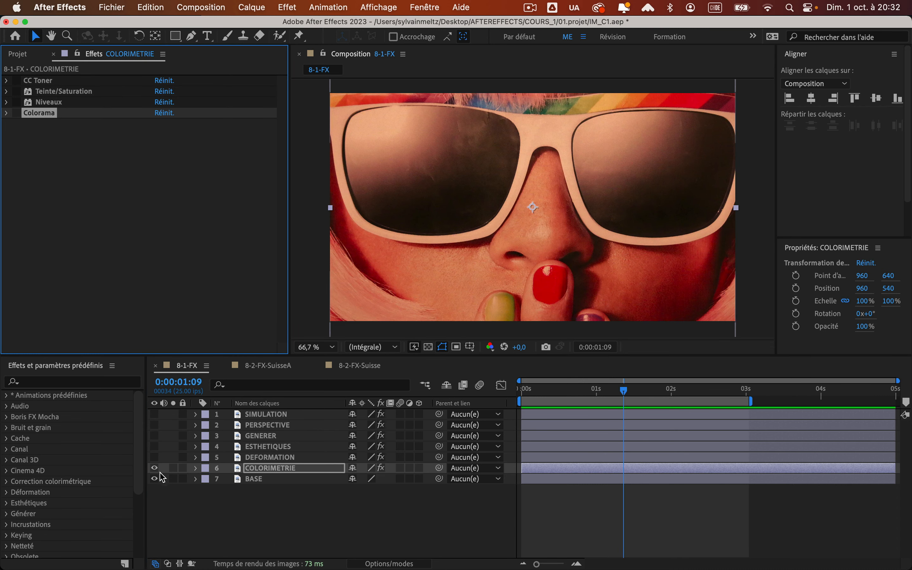
Step: Show the DEFORMATION layer in place of COLORIMETRIE and preview its CC Tiler effect
click(283, 458)
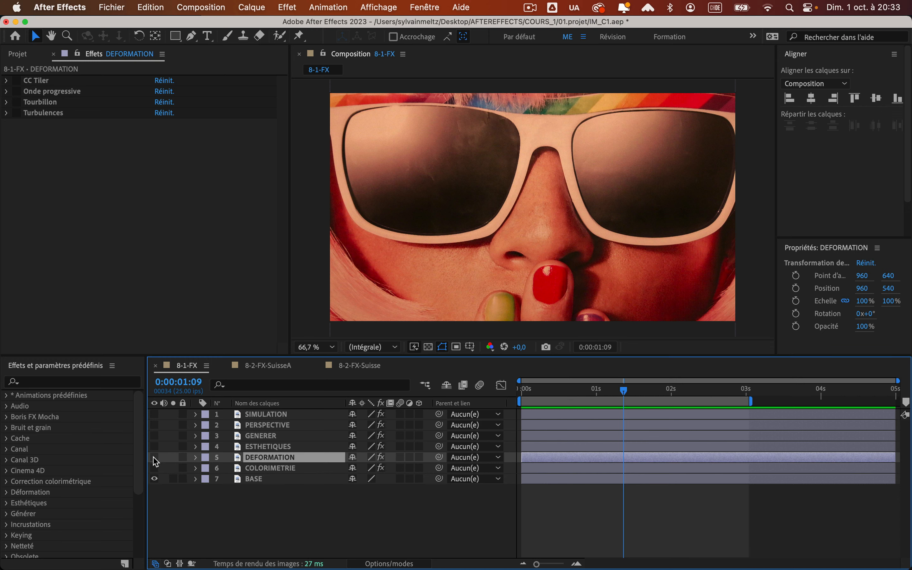
click(17, 80)
key(space)
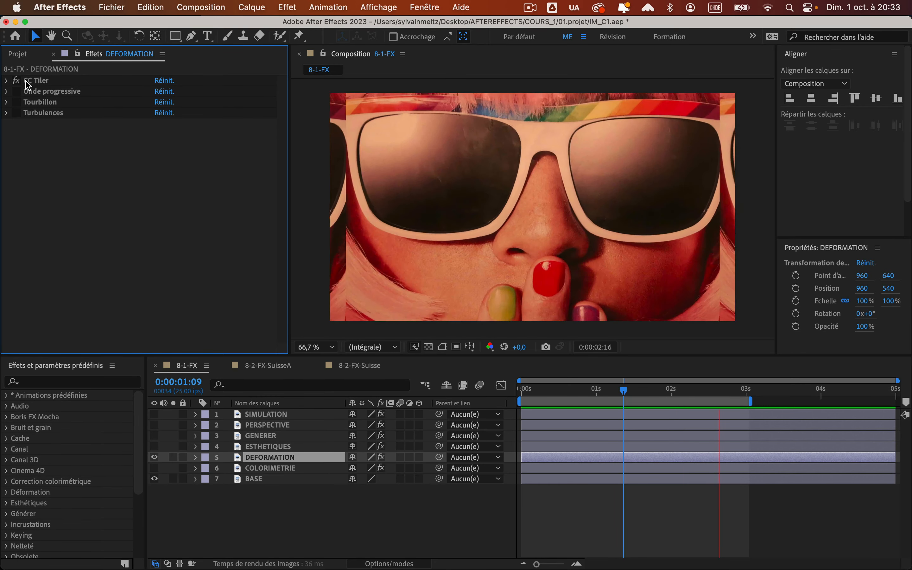
key(space)
Step: Preview Onde progressive in place of CC Tiler, inspect its wave settings, and turn it off
click(16, 91)
key(space)
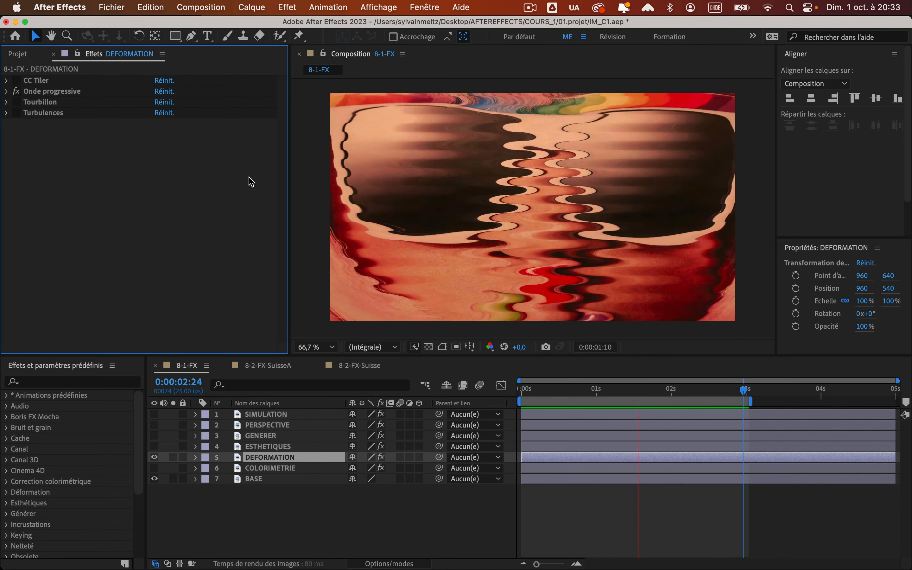
click(6, 91)
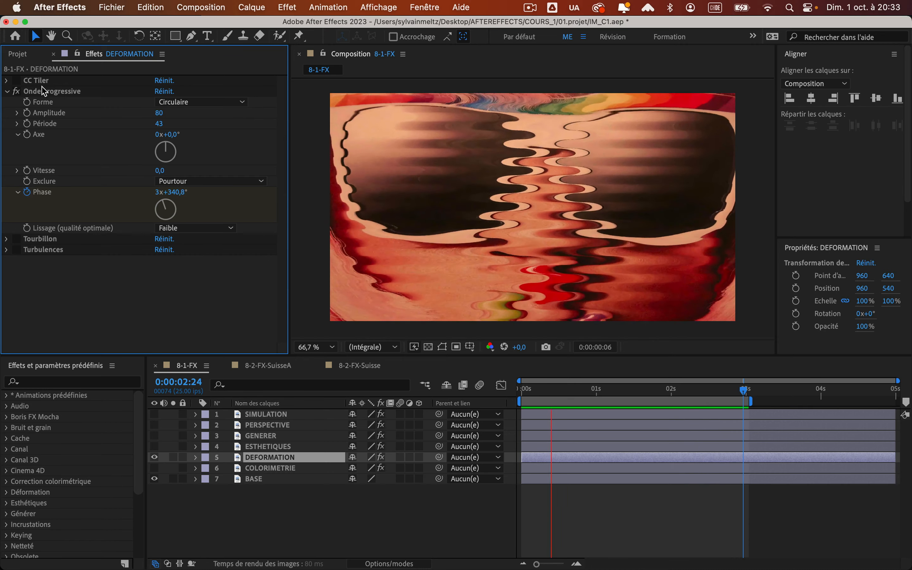
click(6, 91)
click(16, 92)
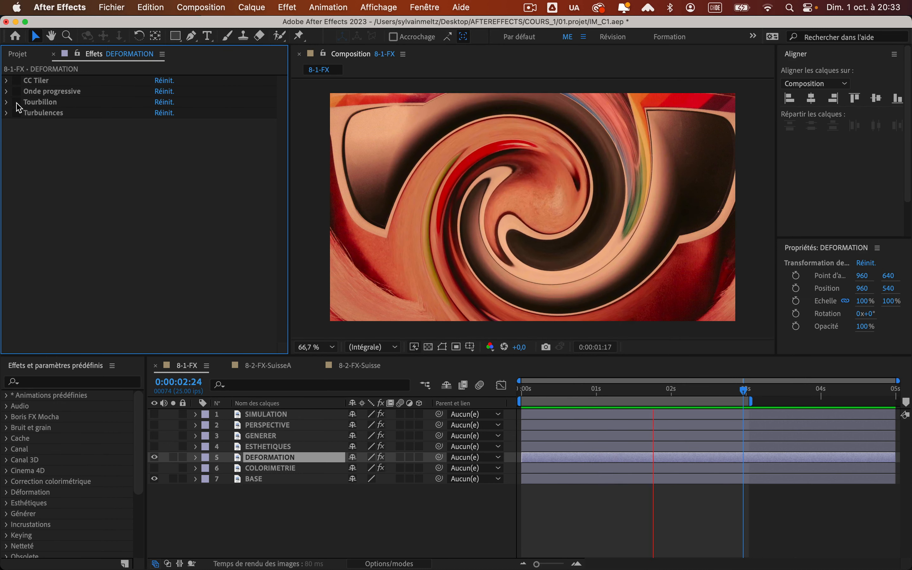
Step: Preview Turbulences on DEFORMATION, try combining it with CC Tiler, Onde progressive and Tourbillon, and turn all four effects off
click(17, 114)
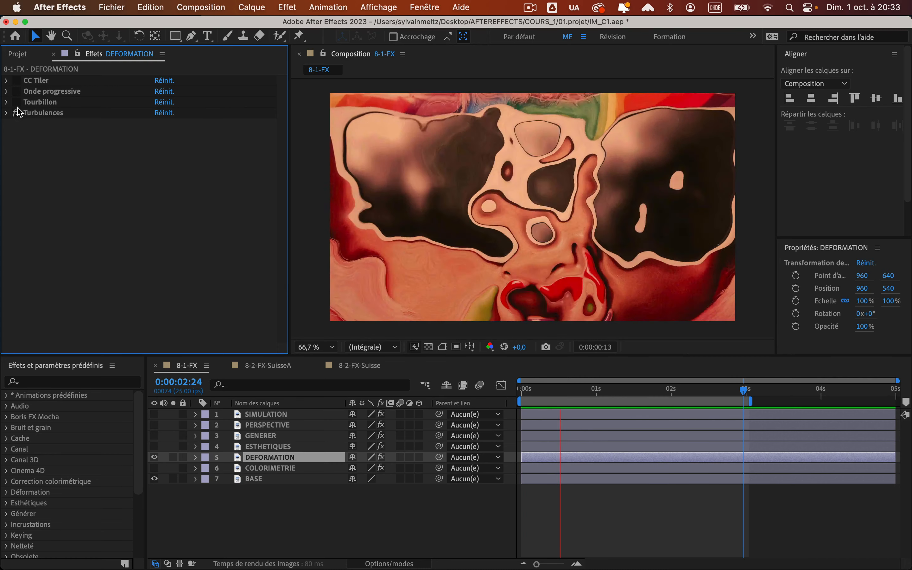
drag(16, 101, 17, 113)
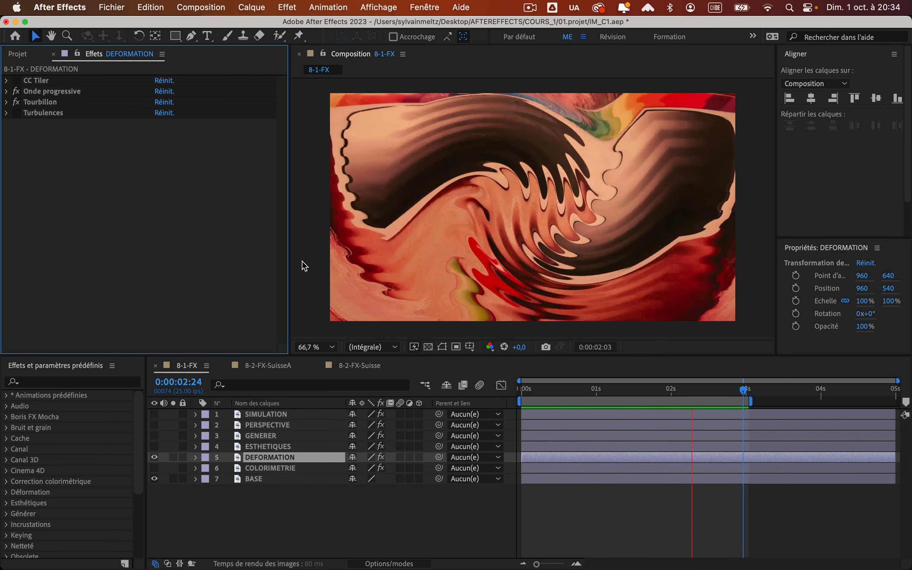
click(19, 83)
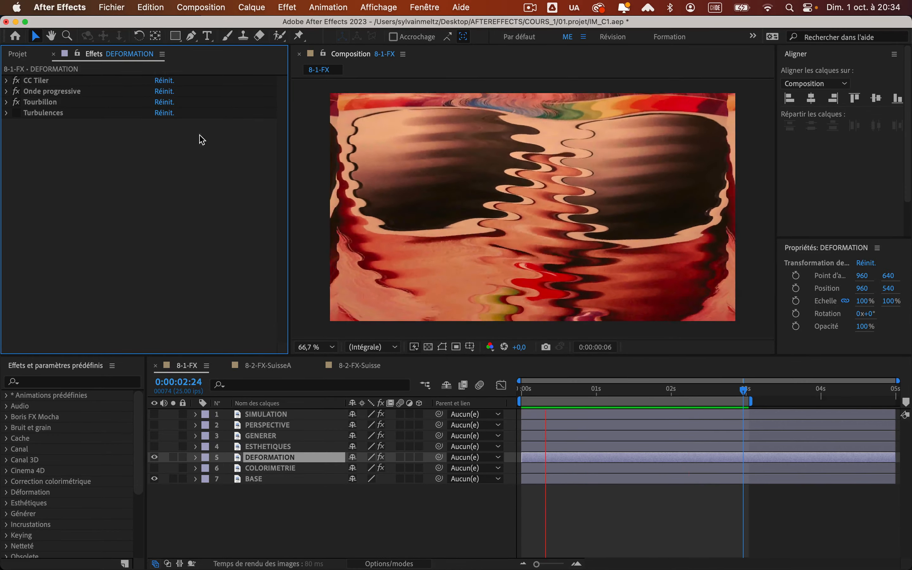
click(16, 113)
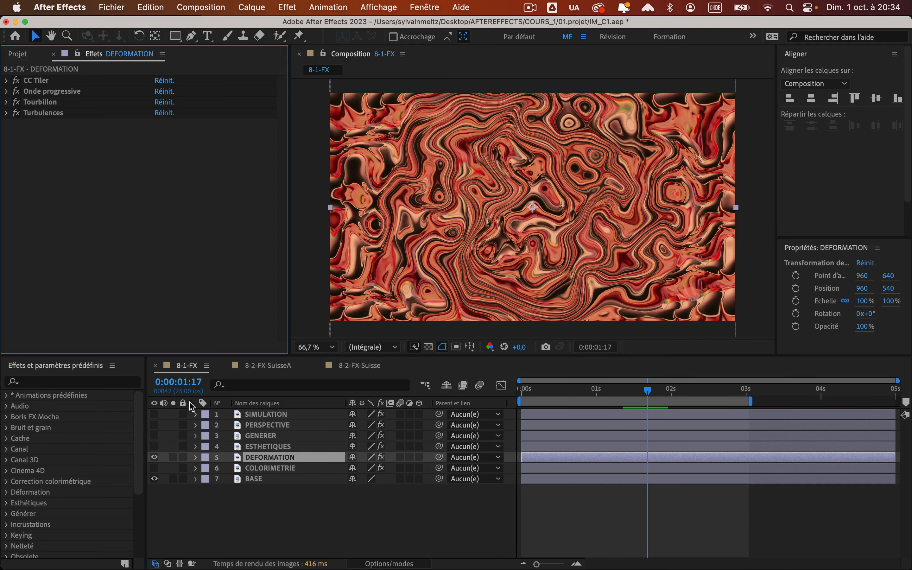
click(15, 113)
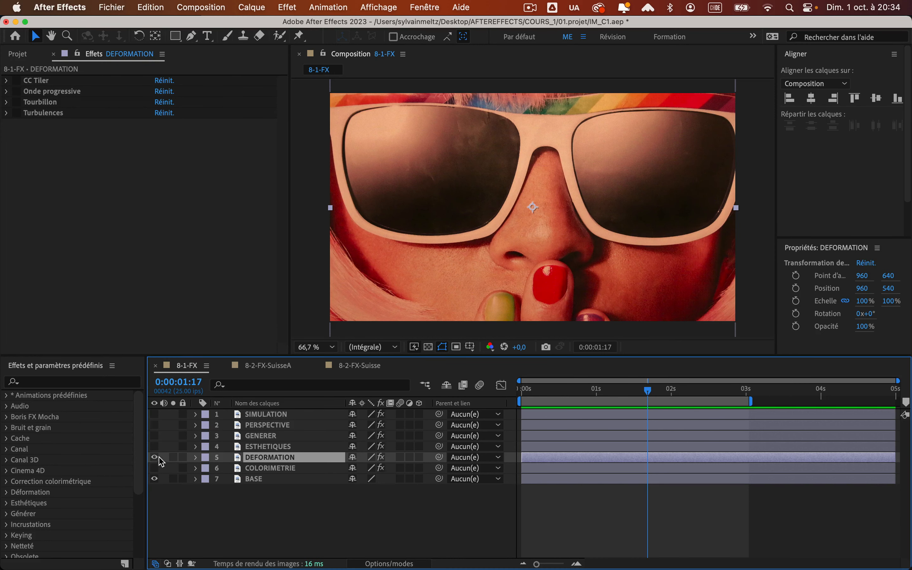
Step: Show the ESTHETIQUES layer in place of DEFORMATION and turn off its Postérisation effect
click(279, 469)
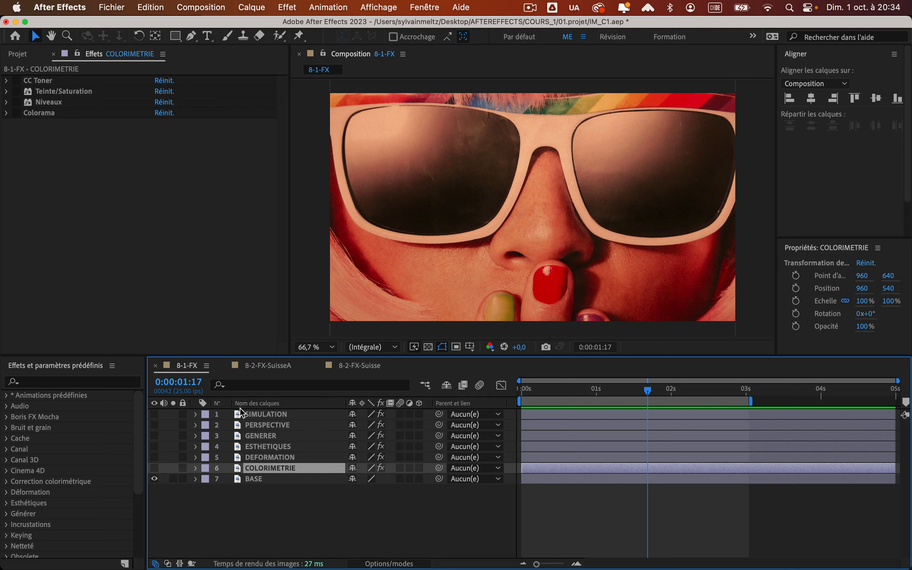
click(262, 449)
click(154, 447)
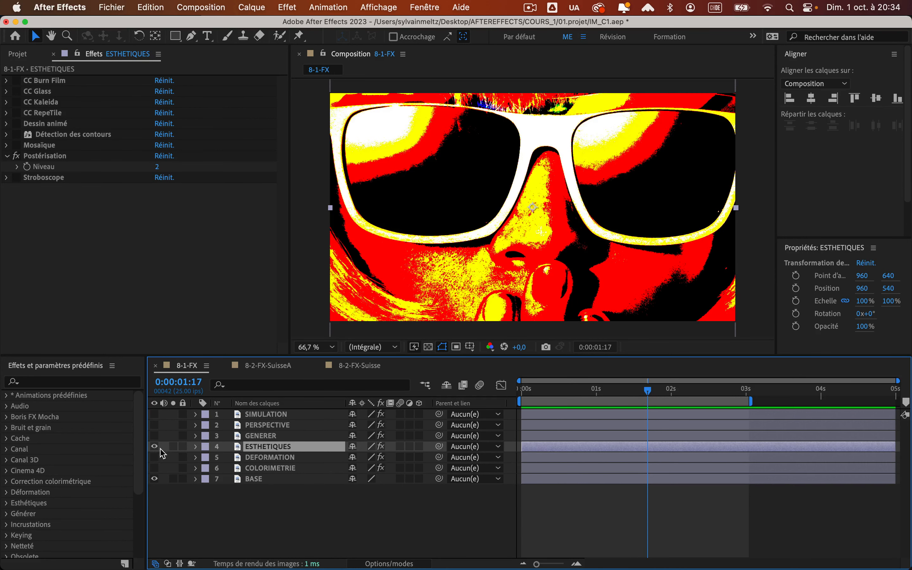
click(16, 156)
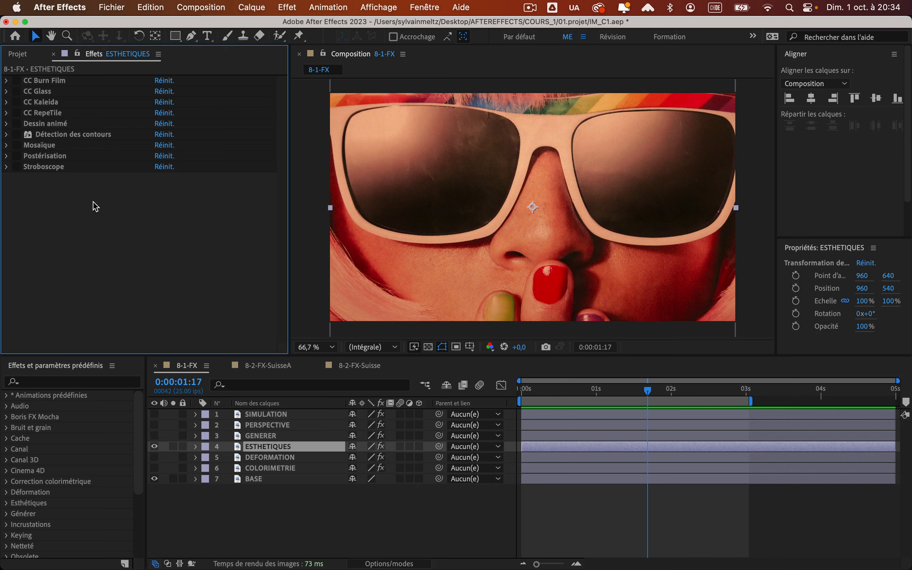
Step: Preview CC Burn Film on ESTHETIQUES with the BASE layer hidden and shown again, and turn the effect off
click(15, 81)
key(space)
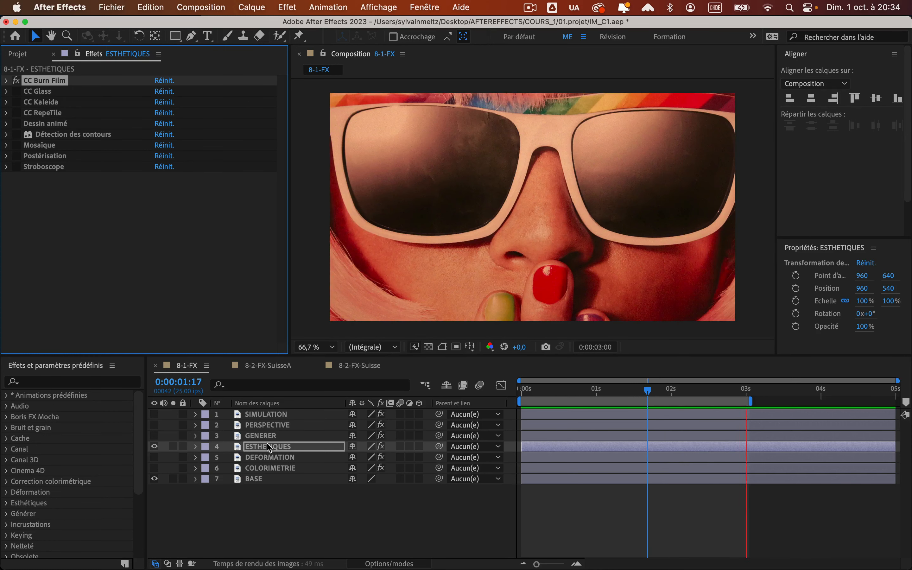
click(157, 478)
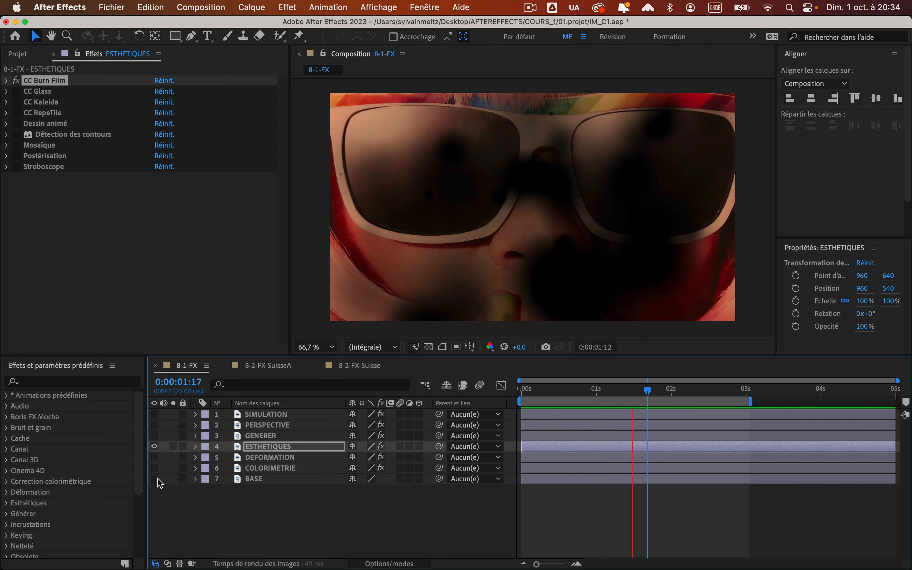
click(157, 480)
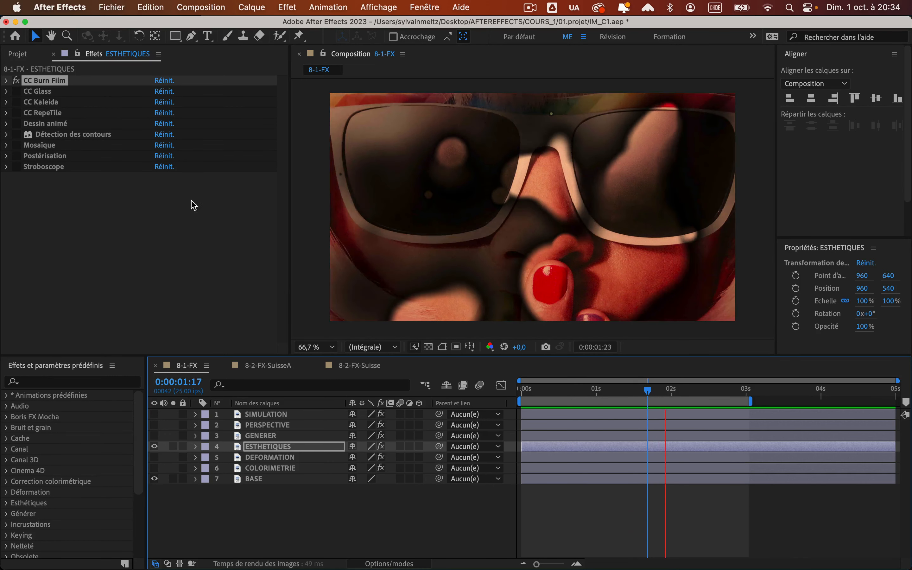
key(space)
click(16, 81)
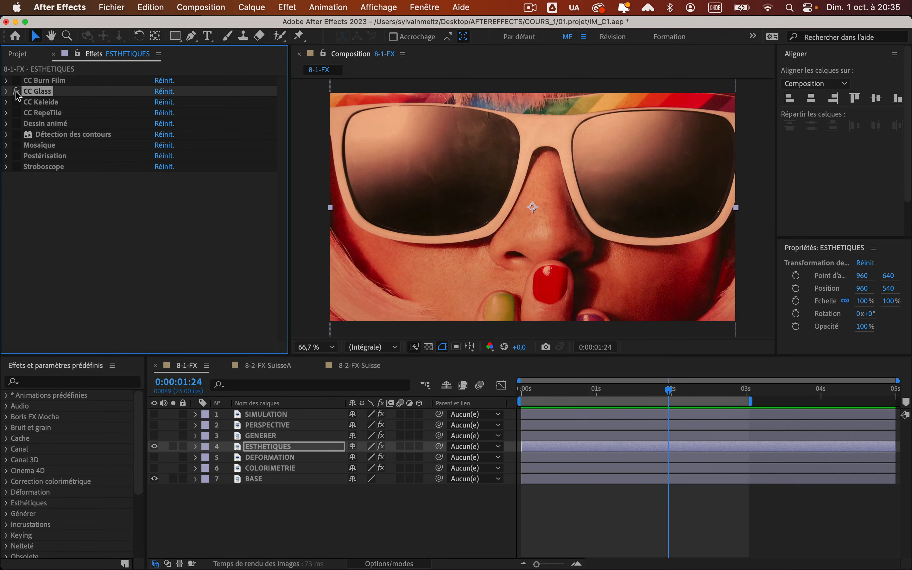
Step: Turn off CC Glass, preview the CC Kaleida animation on ESTHETIQUES, and turn CC Kaleida off
click(16, 91)
click(16, 102)
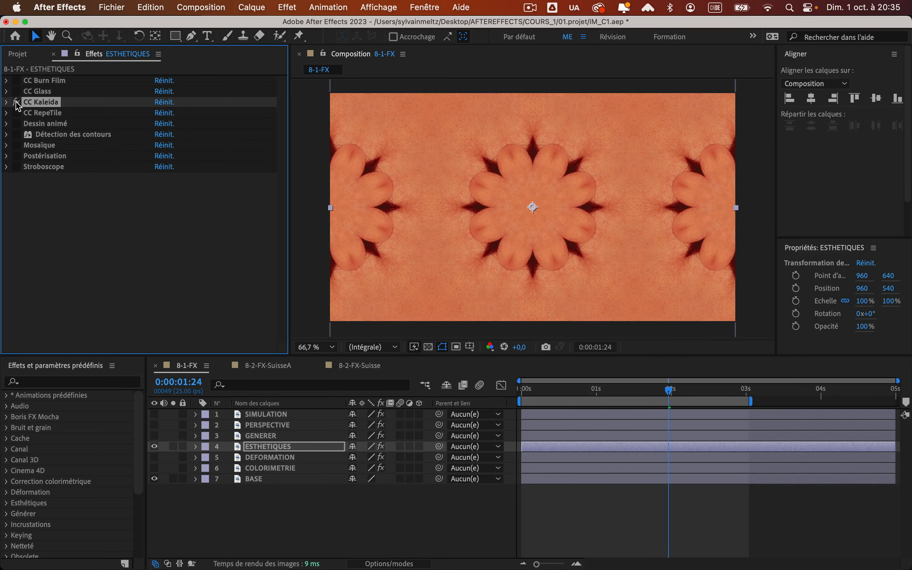
key(space)
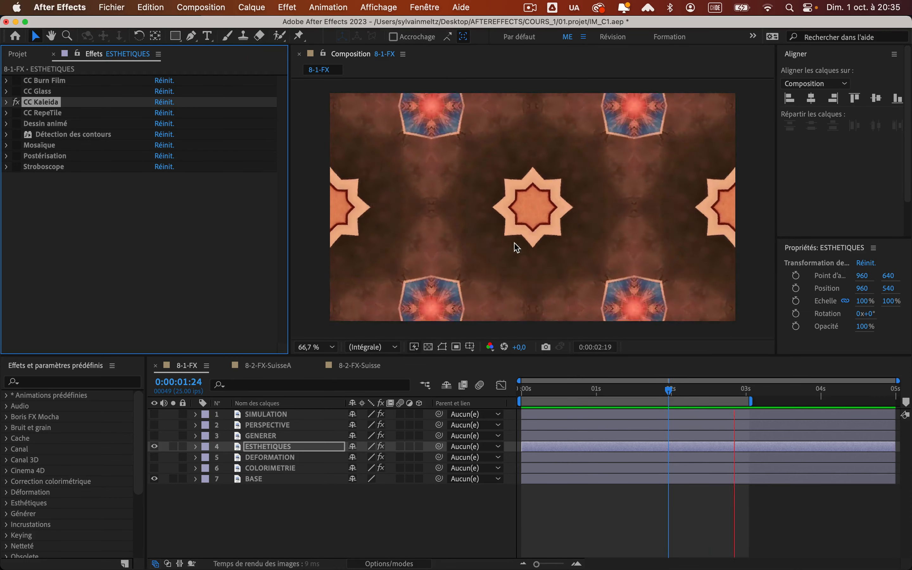
click(15, 102)
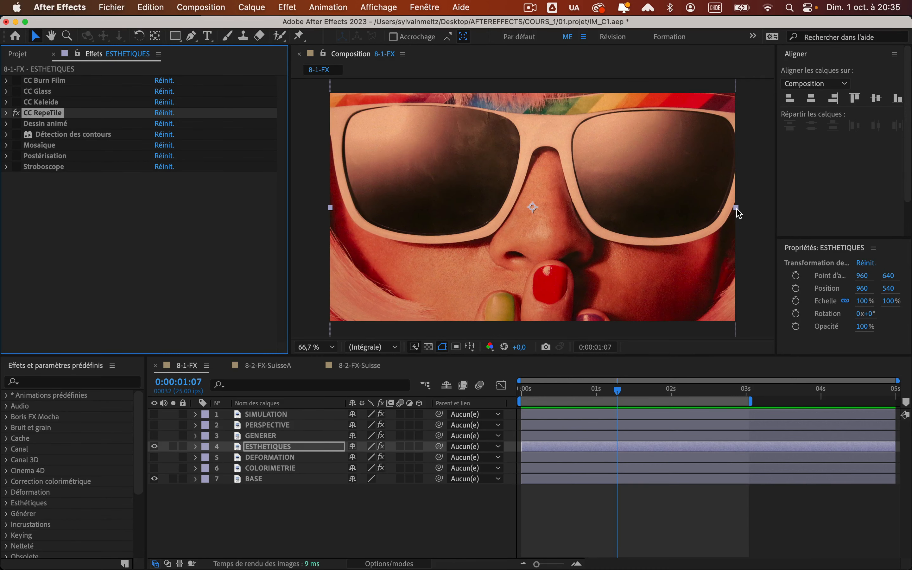
Step: Scale the ESTHETIQUES layer down to about 85.3% and set CC RepeTile's Tiling to Repeat
drag(736, 208, 707, 211)
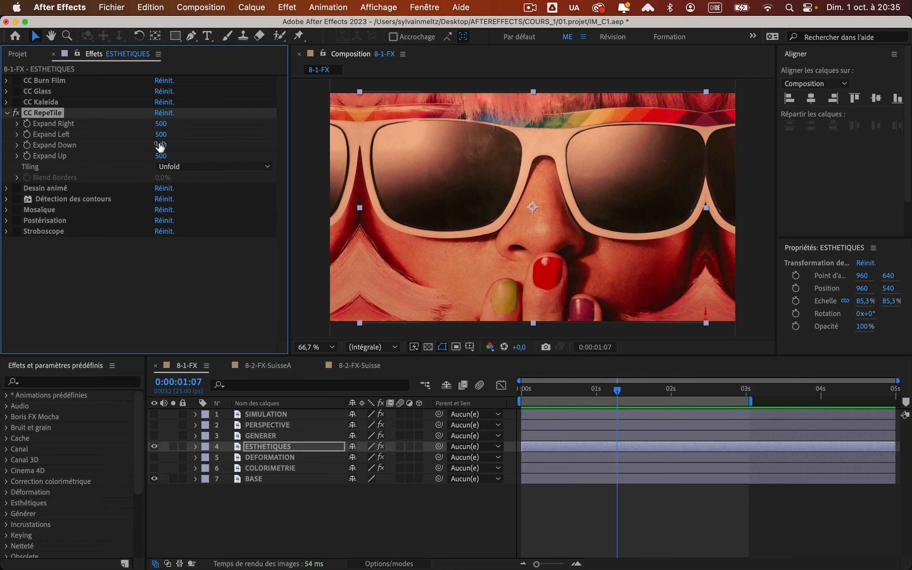
click(176, 167)
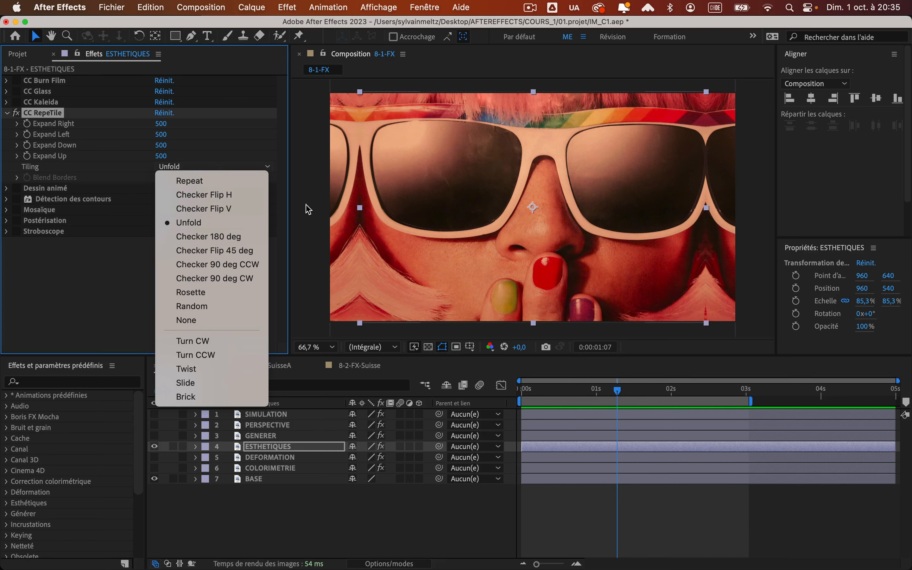
click(177, 181)
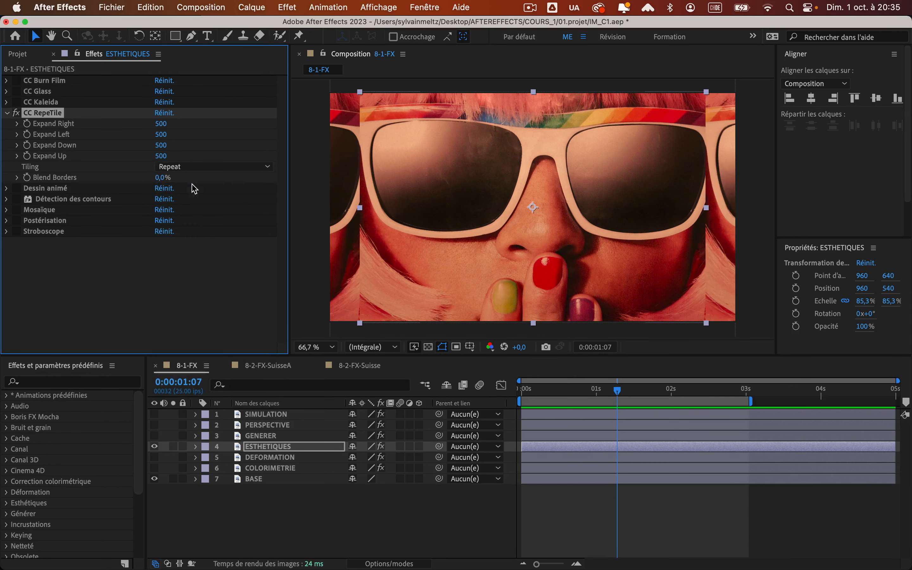
Step: Try the Unfold and Turn CW tiling modes of CC RepeTile, and set Tiling to Turn CCW
click(184, 167)
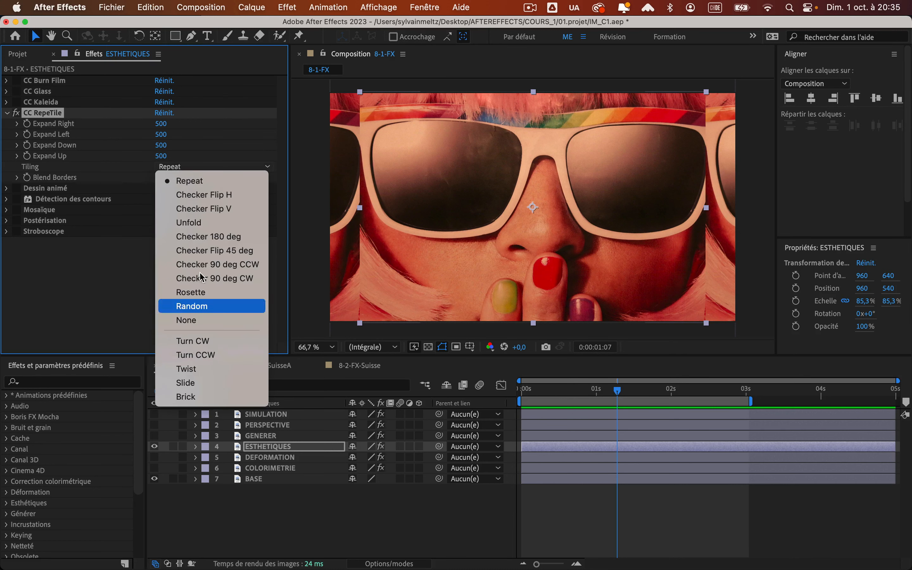
click(206, 223)
click(177, 168)
click(210, 341)
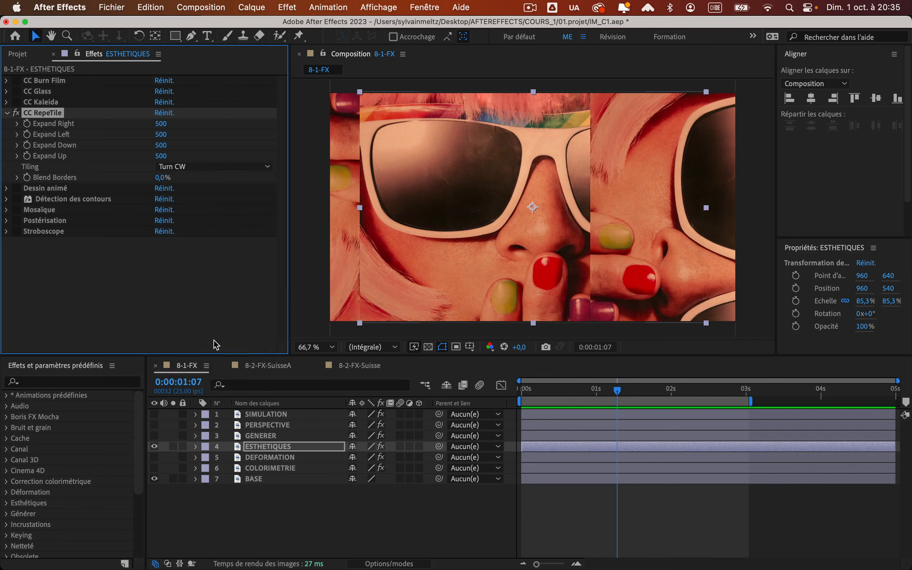
click(190, 166)
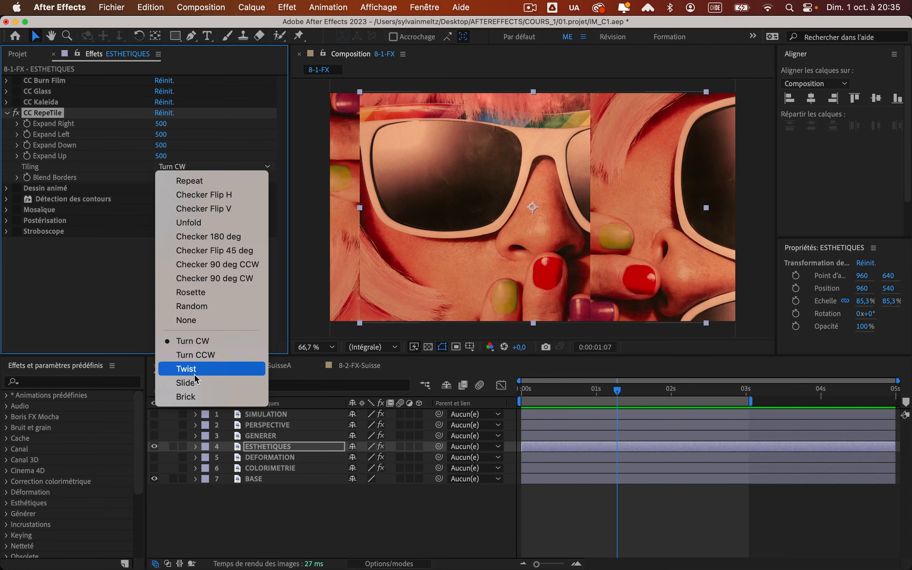
click(193, 355)
Step: Try shrinking the ESTHETIQUES layer to about 76.6% with the Turn CCW tiling, and undo the scaling
mouse_move(708, 208)
mouse_down()
mouse_move(639, 209)
mouse_move(635, 217)
mouse_move(693, 209)
mouse_up()
key(shift+super+z)
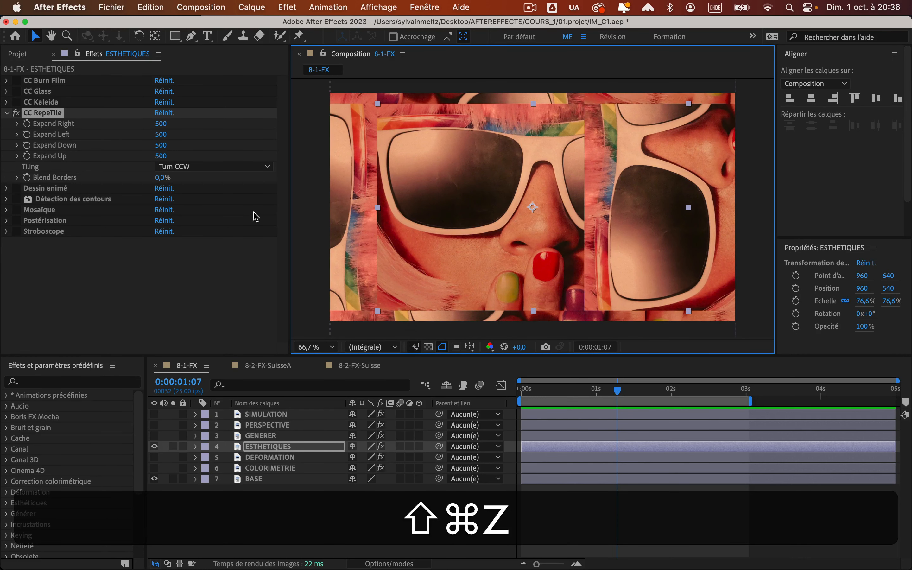
key(super+z)
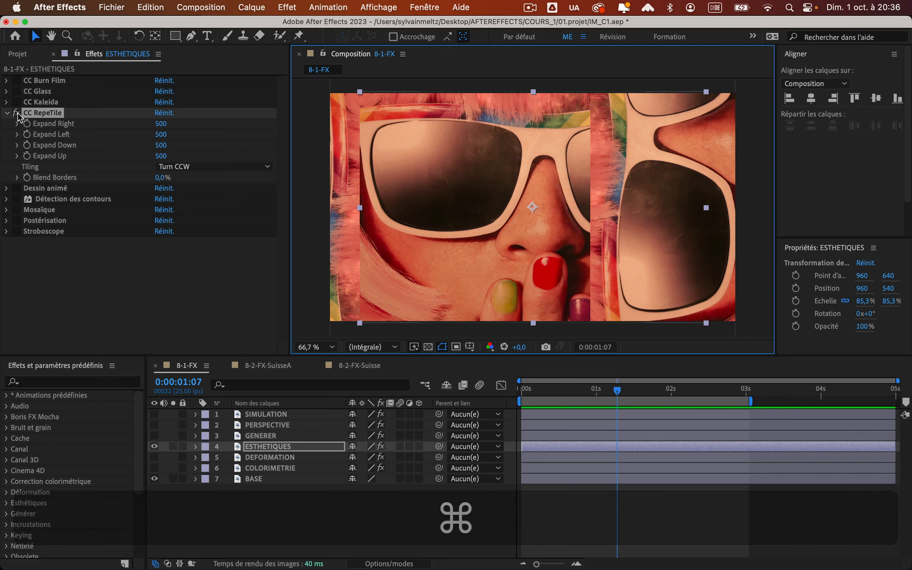
Step: Turn off CC RepeTile, reset the ESTHETIQUES layer's Echelle, and collapse the effect's settings
click(16, 113)
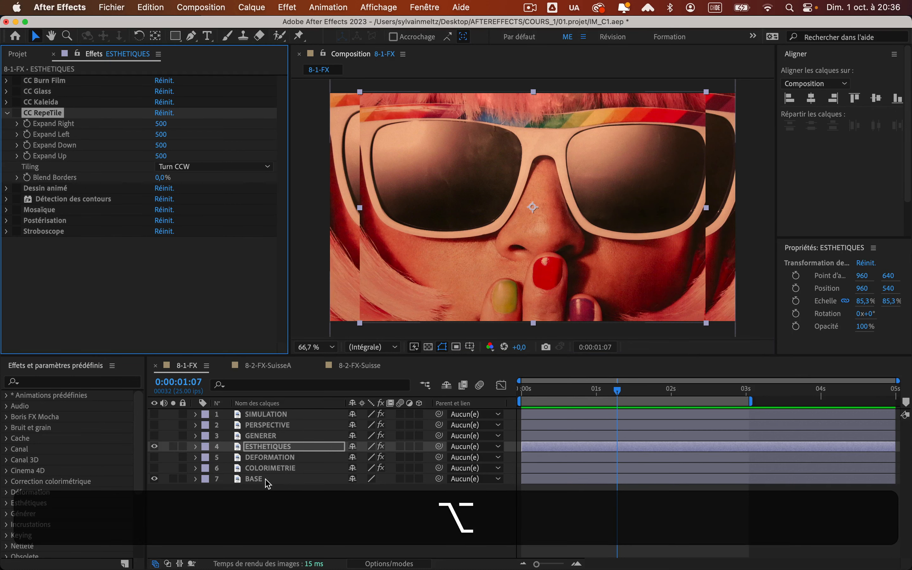
key(s)
right_click(259, 460)
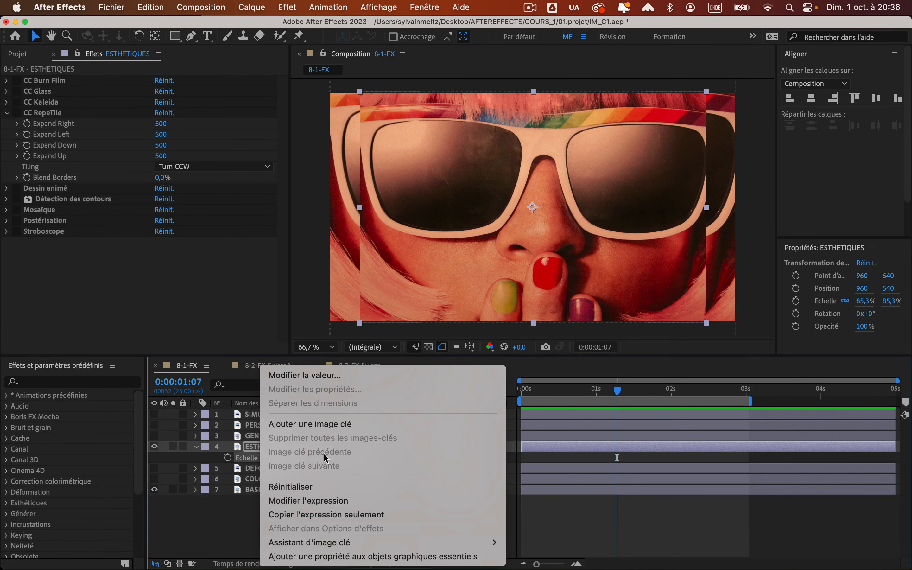
click(301, 487)
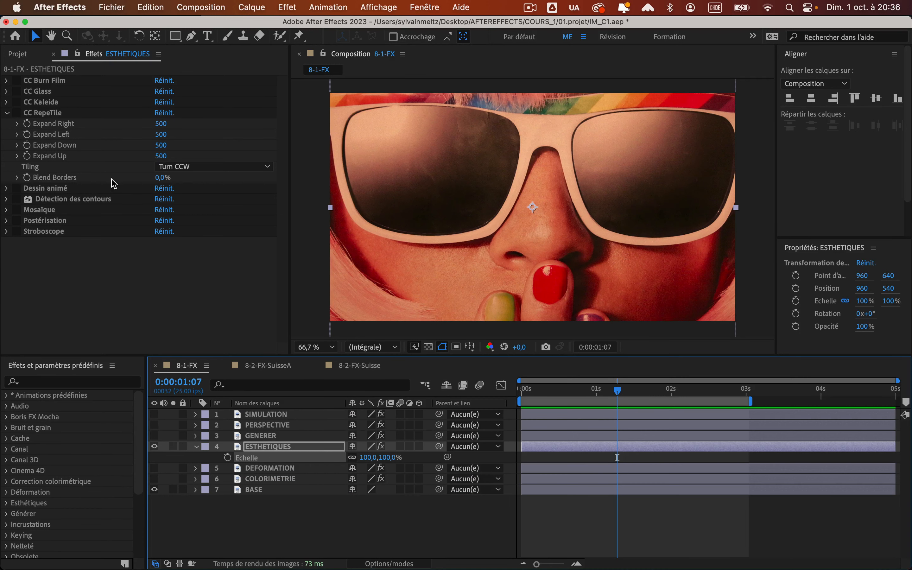
click(7, 113)
Step: Preview Dessin animé and Détection des contours one after the other on ESTHETIQUES, turning each off again
click(34, 126)
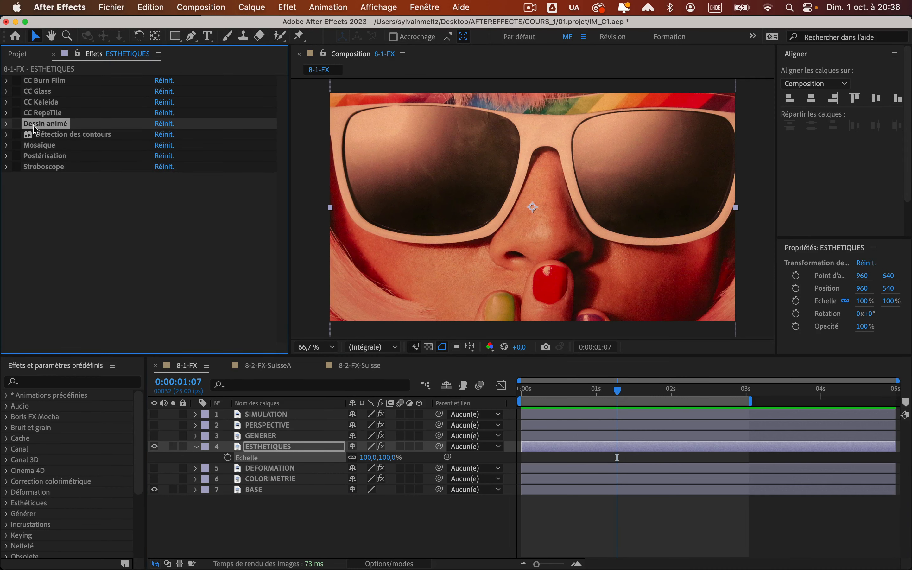
click(17, 124)
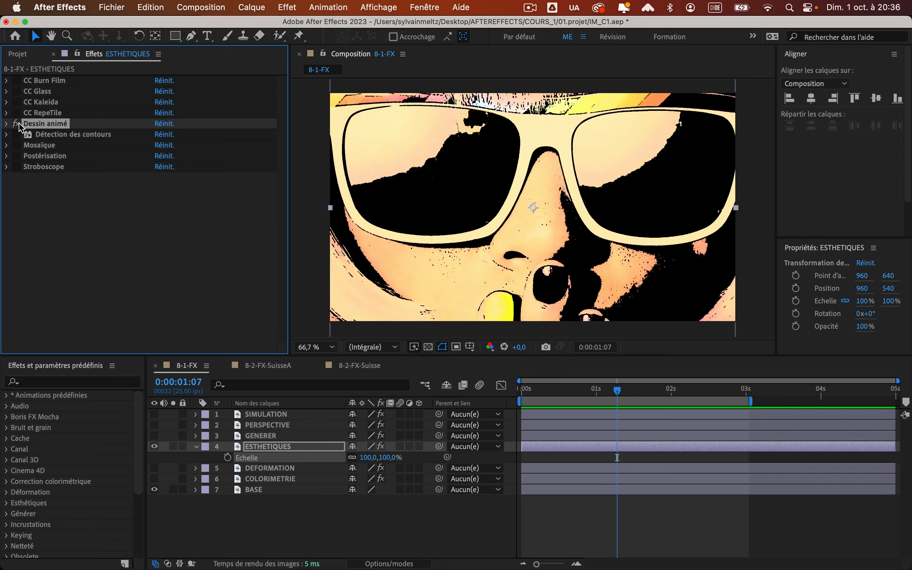
click(17, 125)
click(17, 136)
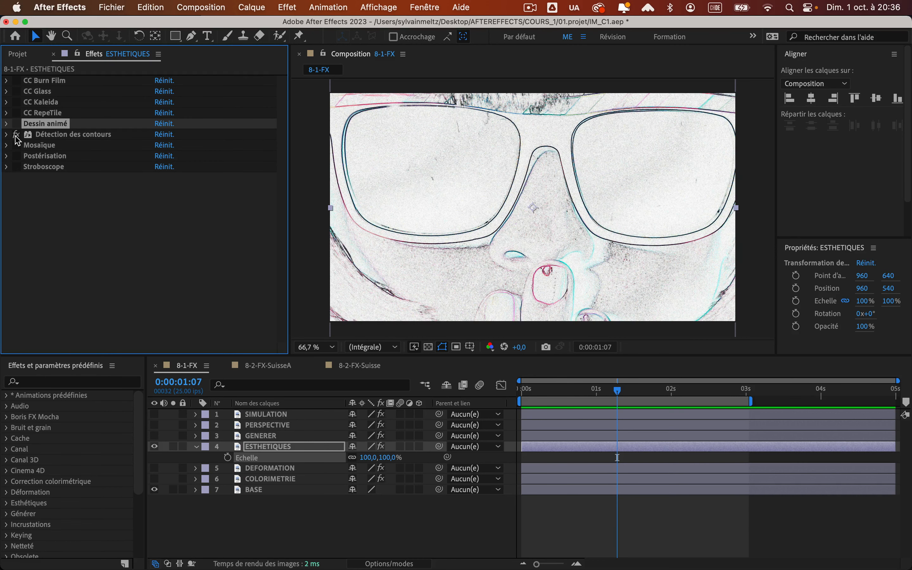
click(16, 135)
Step: Play the Mosaïque animation on ESTHETIQUES and turn the effect off
click(17, 145)
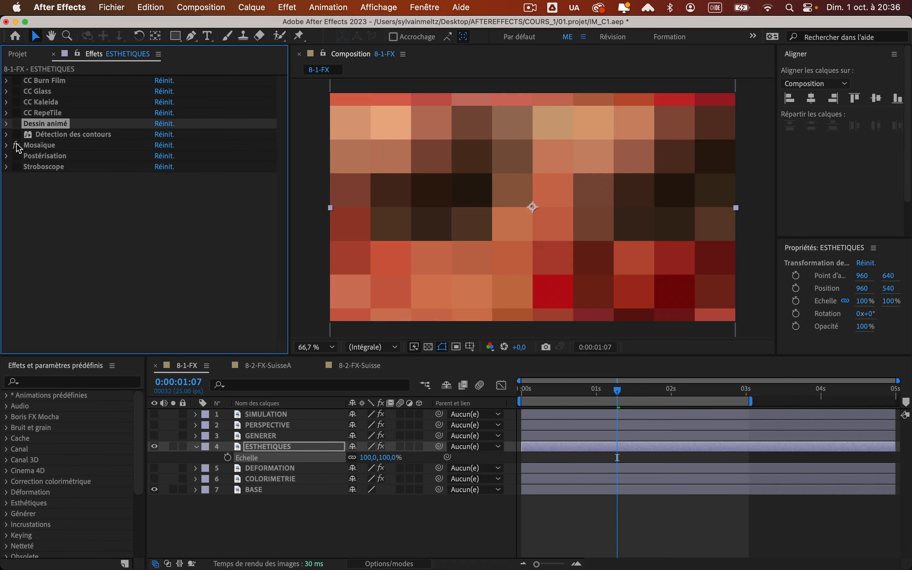
key(space)
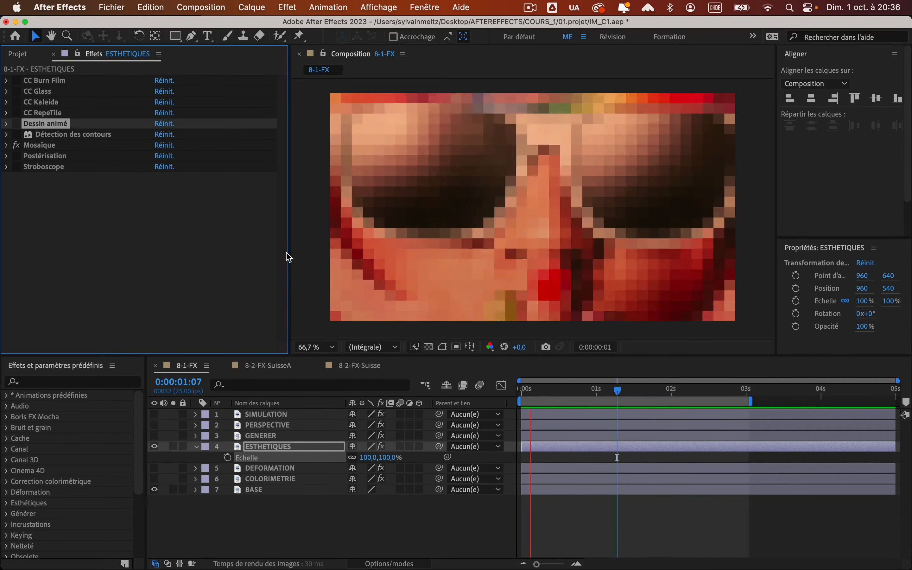
click(16, 146)
Step: Preview Postérisation and play the Stroboscope animation on ESTHETIQUES, turning both effects off
click(16, 156)
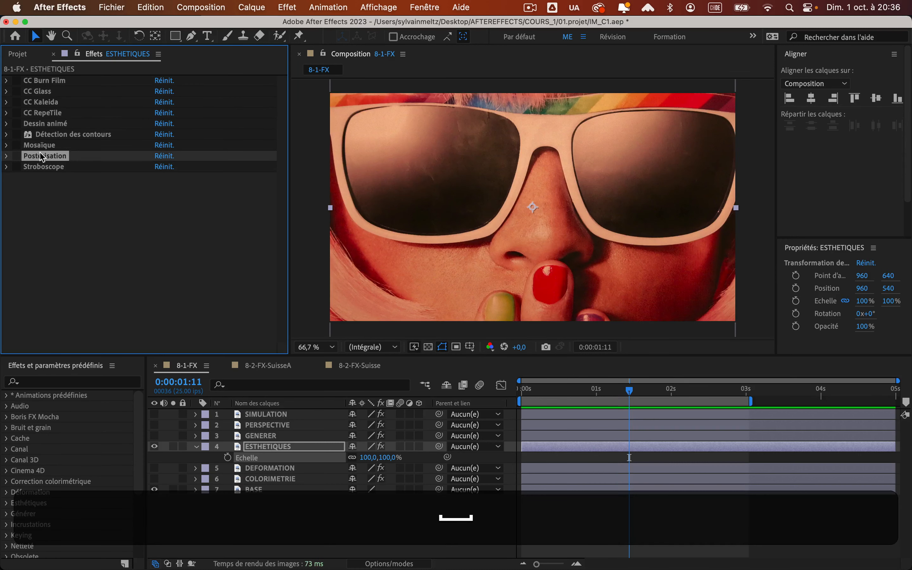
click(16, 156)
click(16, 166)
key(space)
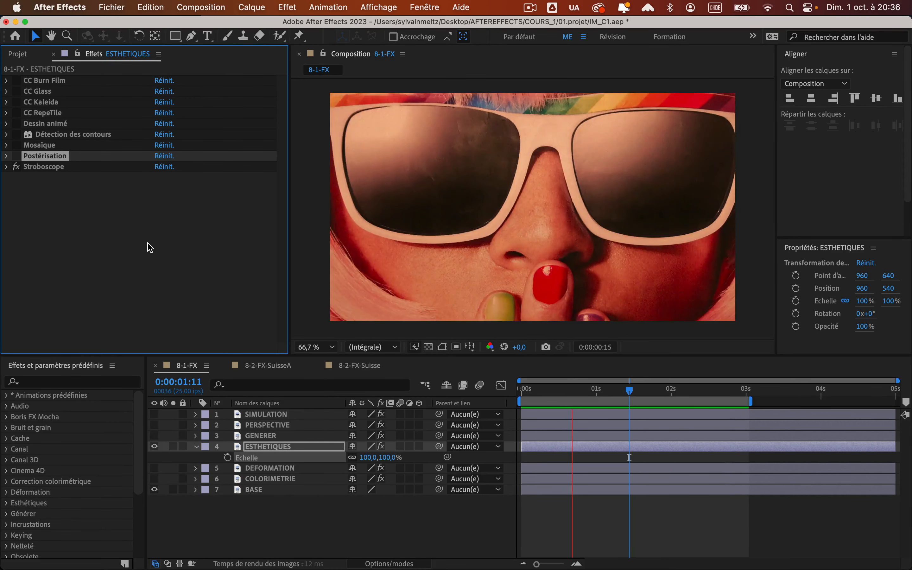
key(space)
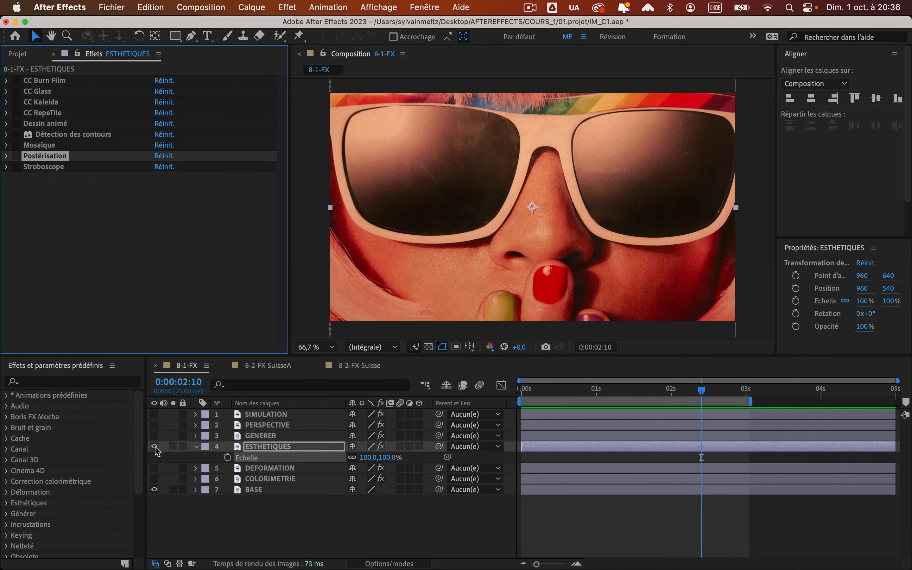
Step: Show the GENERER layer with its Damier effect on, and hide the ESTHETIQUES and BASE layers
click(276, 436)
click(195, 446)
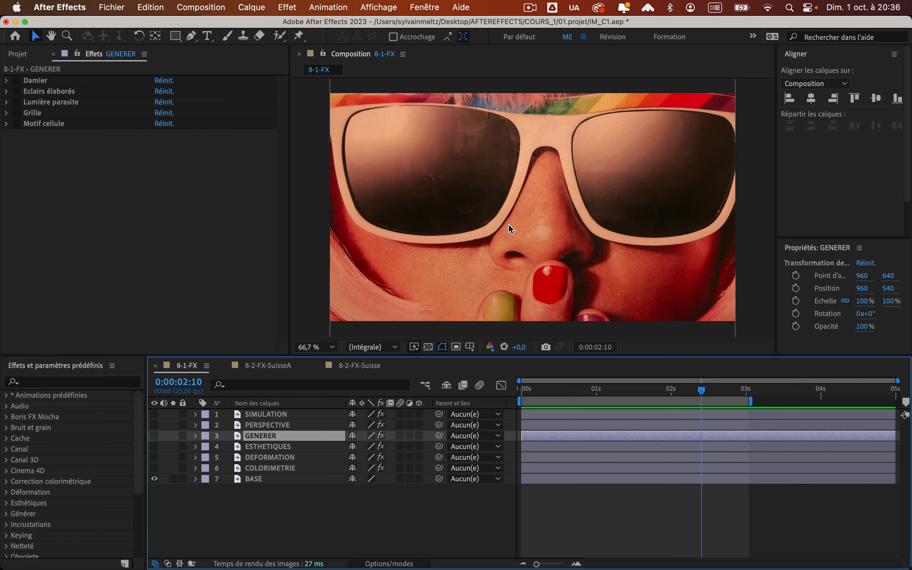
click(16, 81)
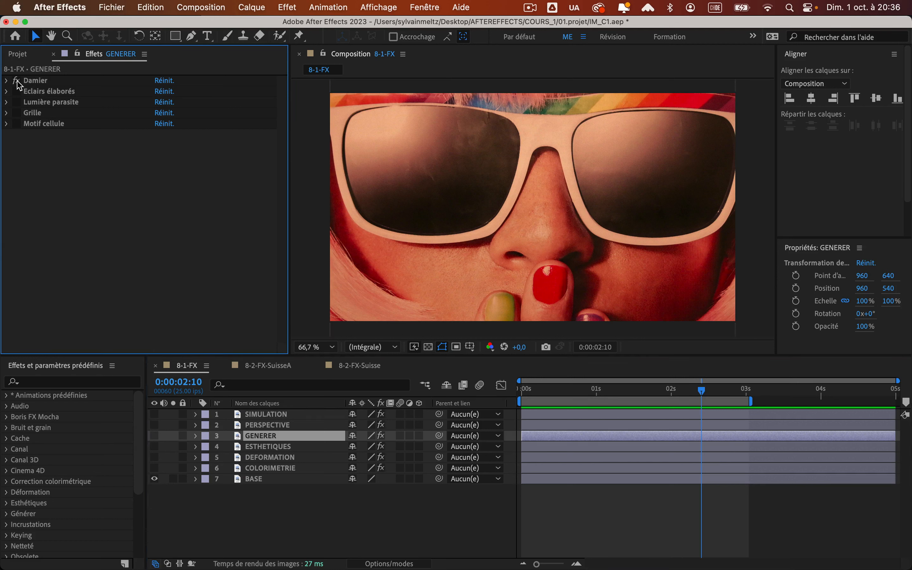
click(155, 436)
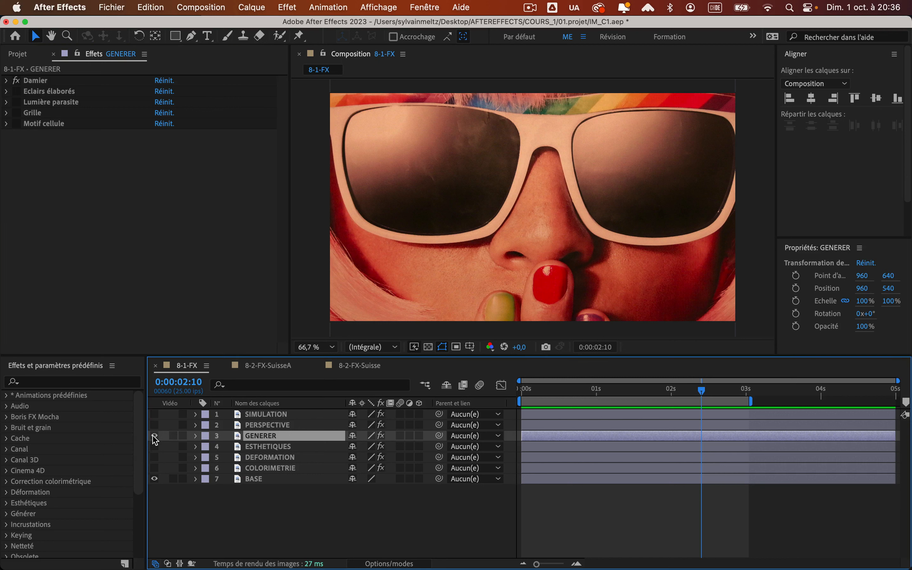
click(154, 479)
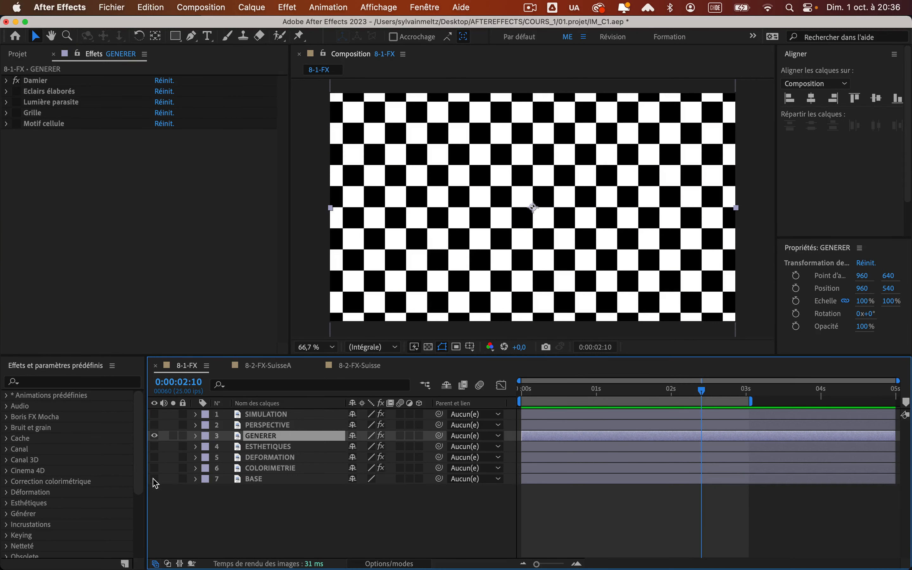
Step: Preview Eclairs élaborés in place of Damier, and move the Lumière parasite light source onto the right-hand lens, at about 1461, 608
click(16, 80)
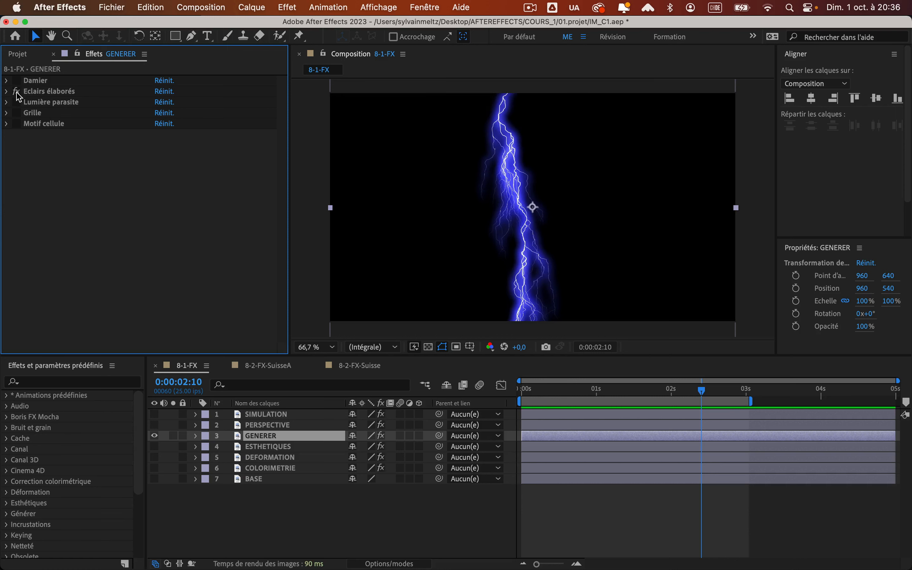
click(17, 91)
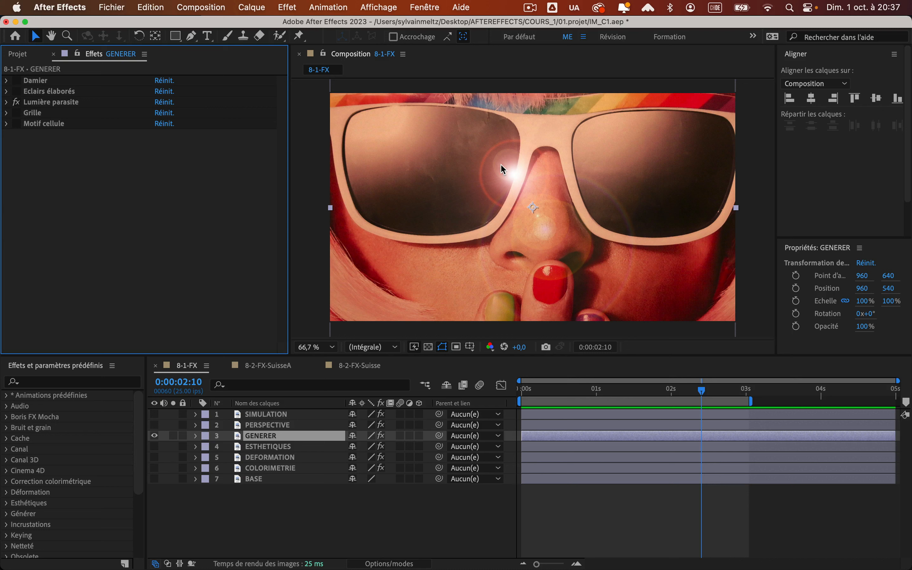
click(42, 103)
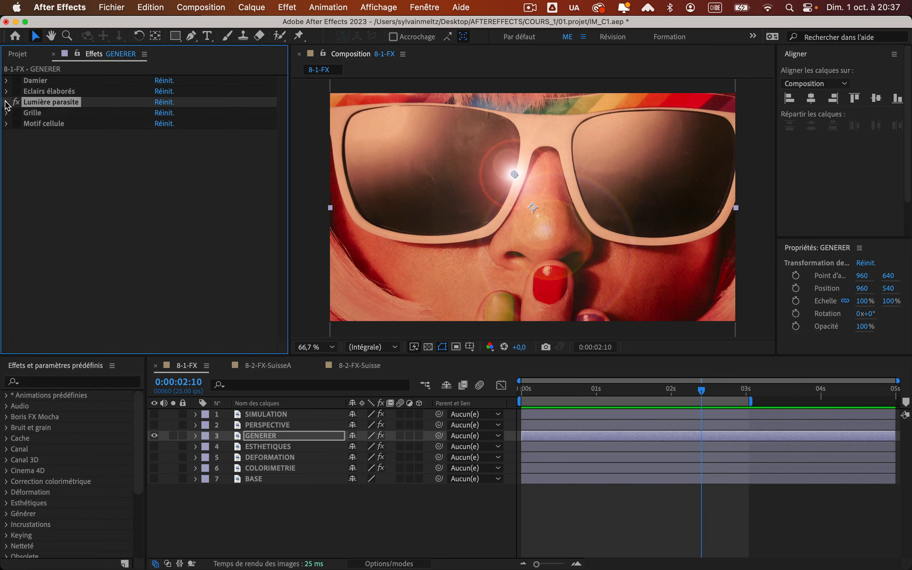
click(6, 102)
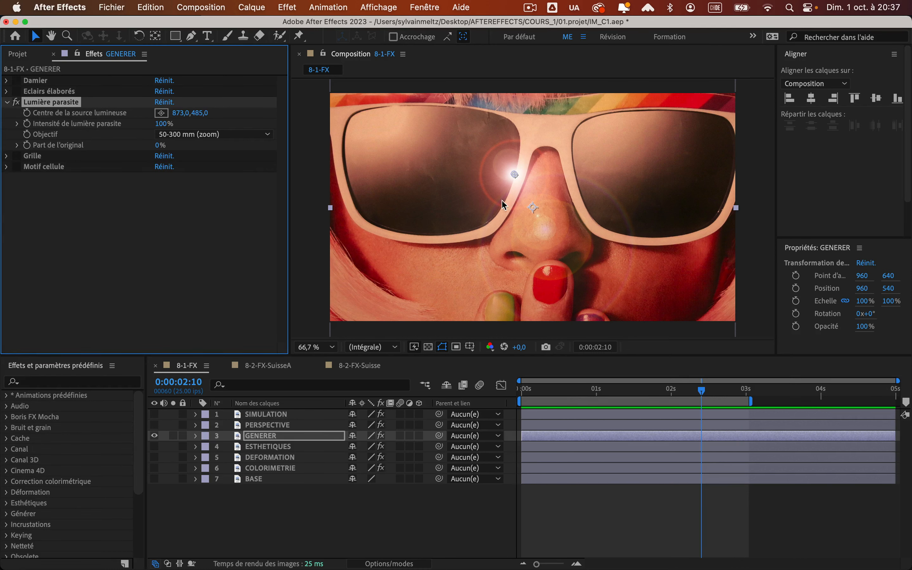
drag(517, 176, 641, 201)
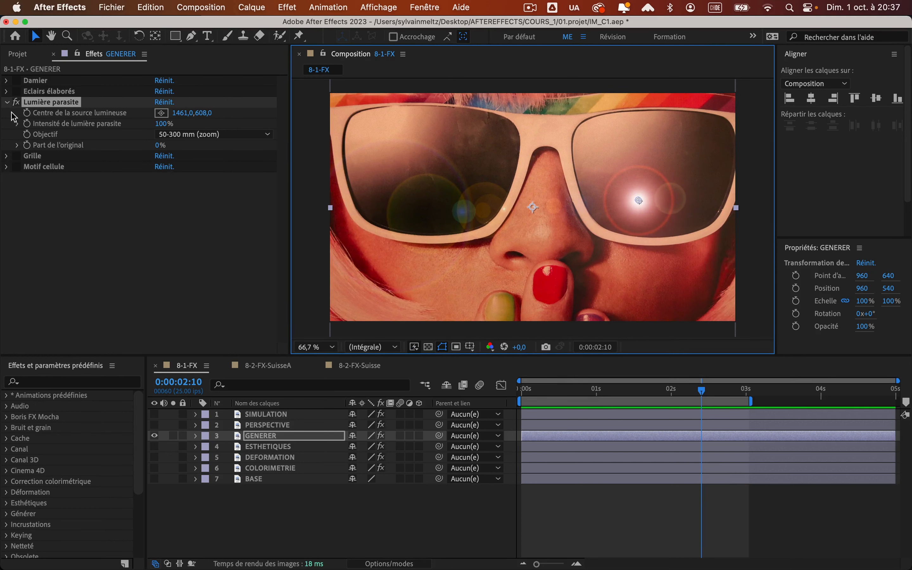
Step: Turn off Lumière parasite and preview the Grille effect on GENERER, turning it off again
click(16, 101)
click(16, 157)
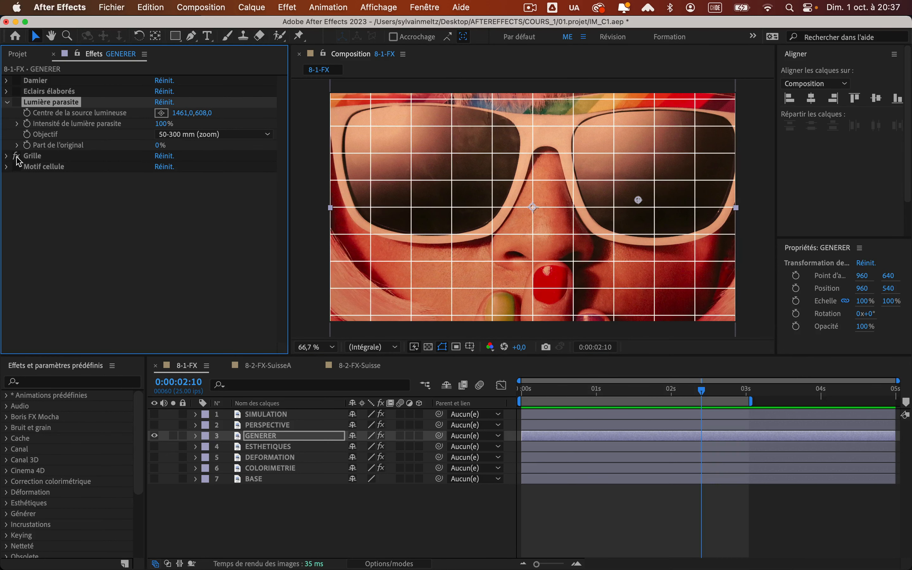
click(16, 156)
Step: Preview Motif cellule on GENERER, look through its settings and pattern types, turn it off, and collapse the expanded effects
click(15, 167)
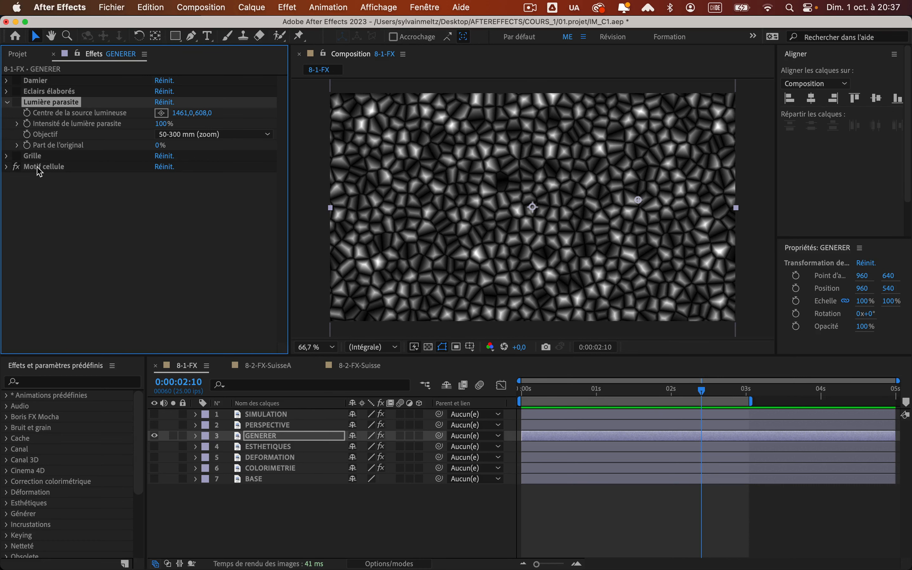
click(39, 168)
click(8, 168)
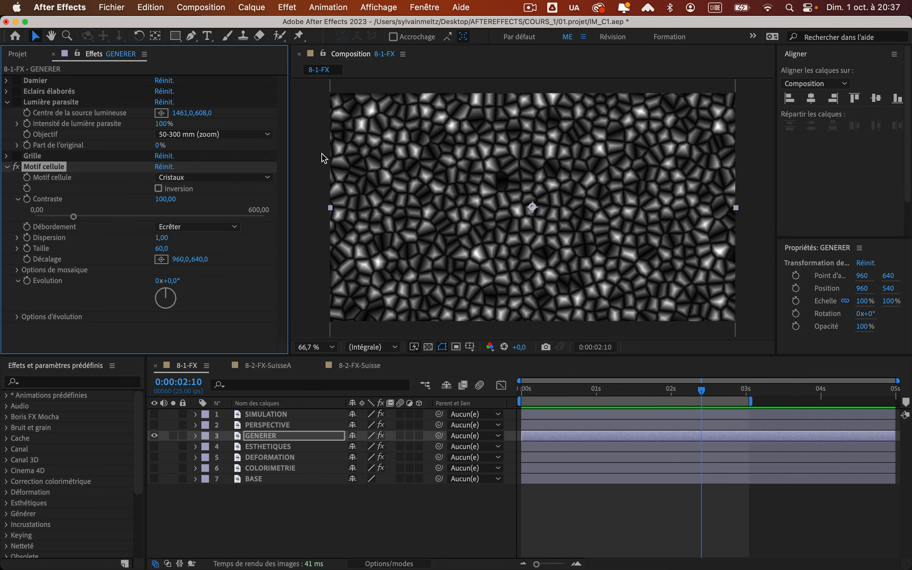
click(218, 179)
click(218, 181)
click(7, 168)
click(16, 166)
click(7, 102)
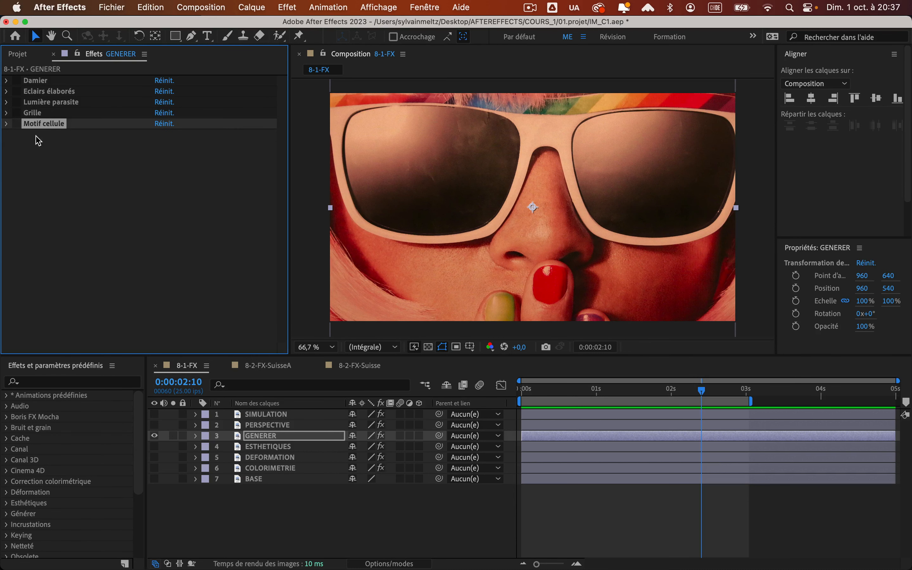
Step: Hide the GENERER layer and show the PERSPECTIVE layer with its effects
click(153, 315)
click(155, 436)
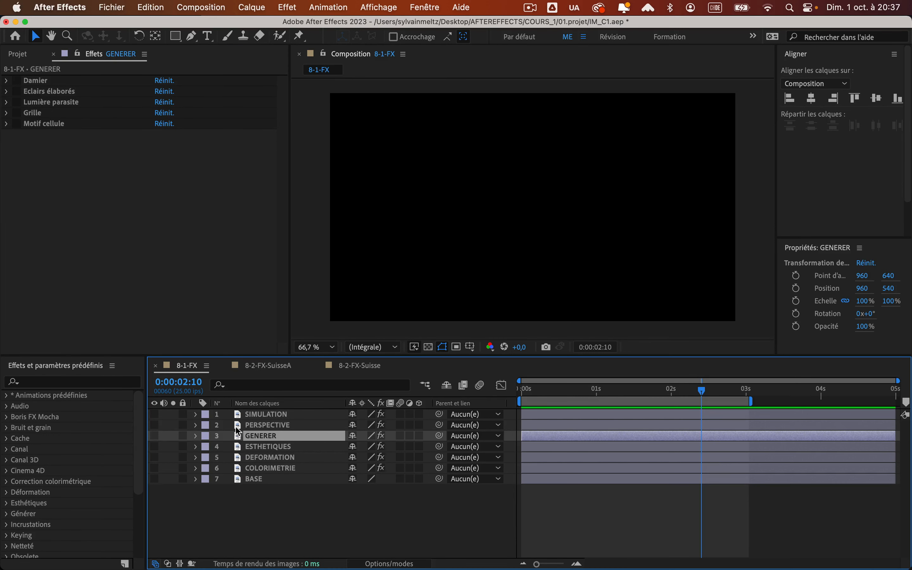
click(275, 426)
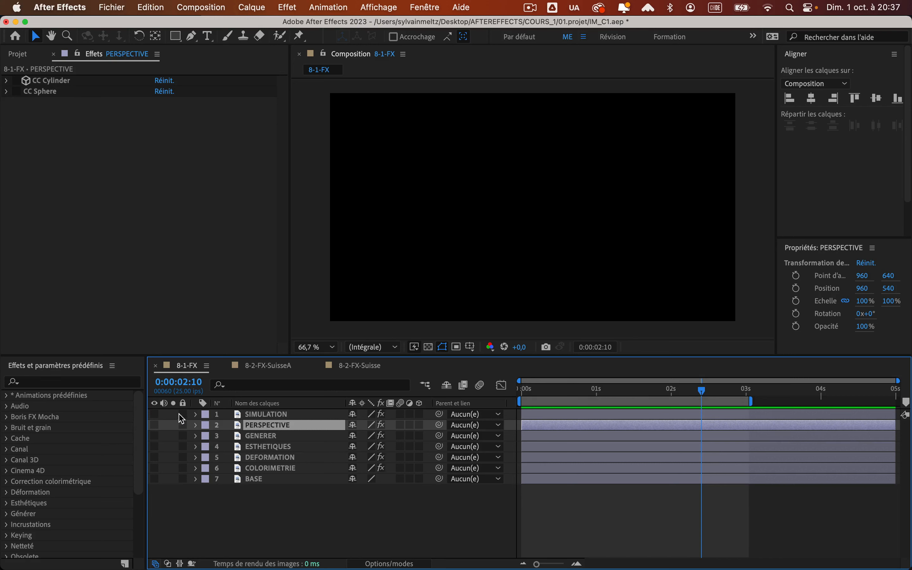
click(155, 426)
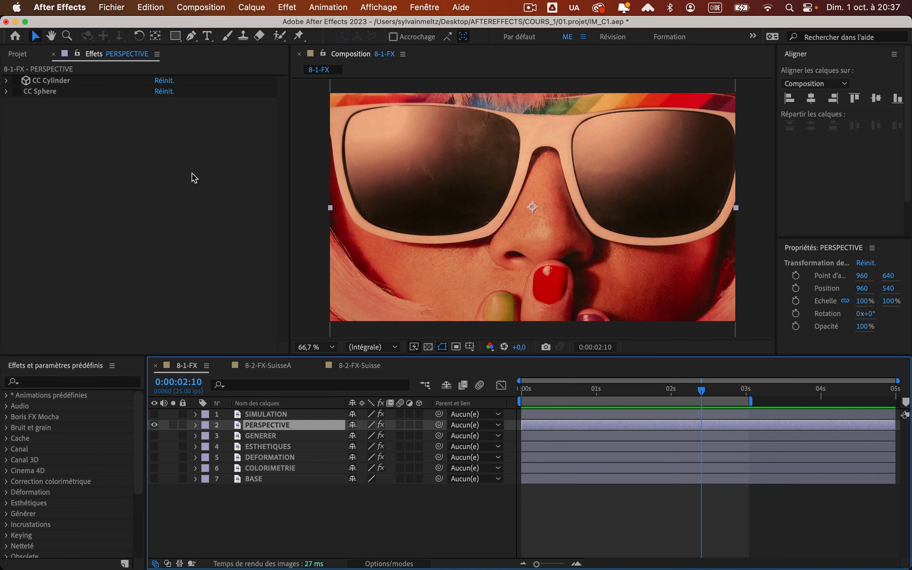
Step: Turn on CC Cylinder on the PERSPECTIVE layer and preview its animated rotation
click(16, 81)
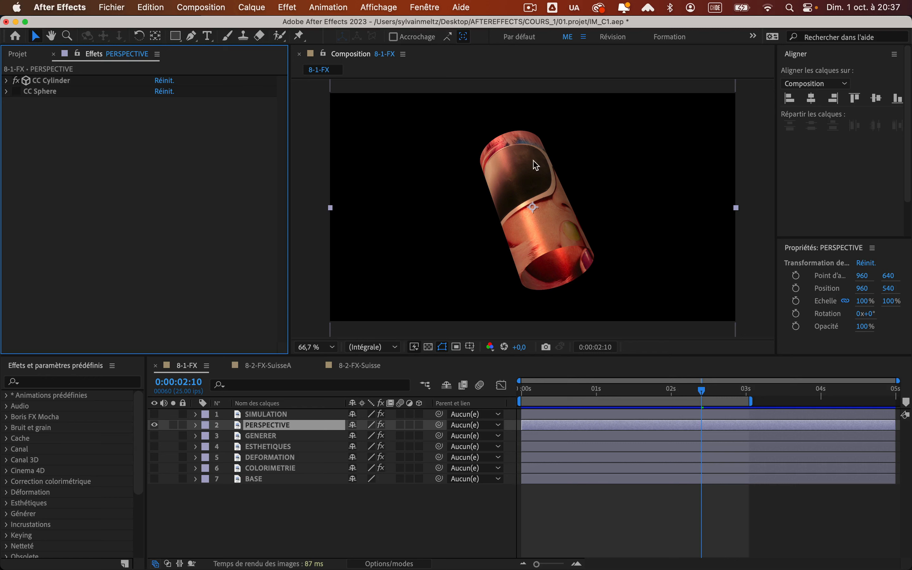
key(space)
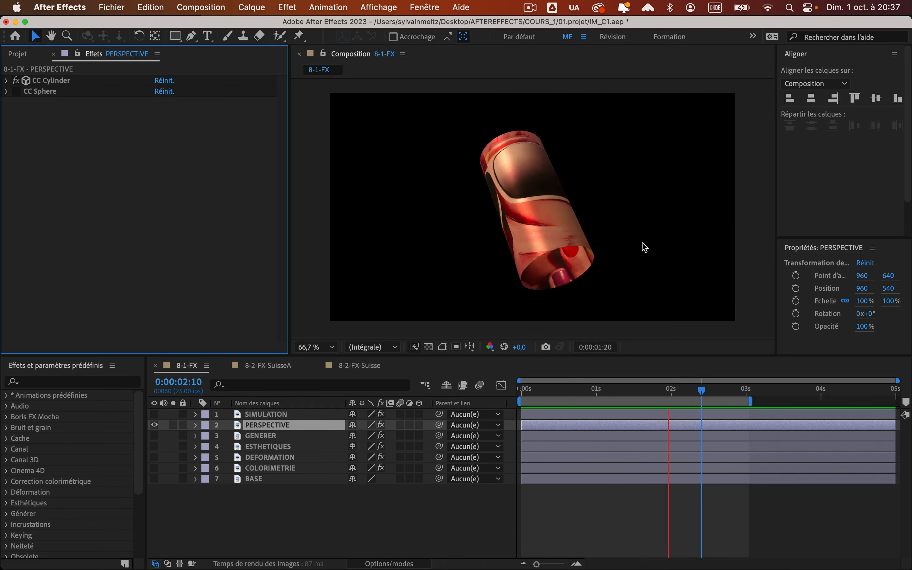
key(space)
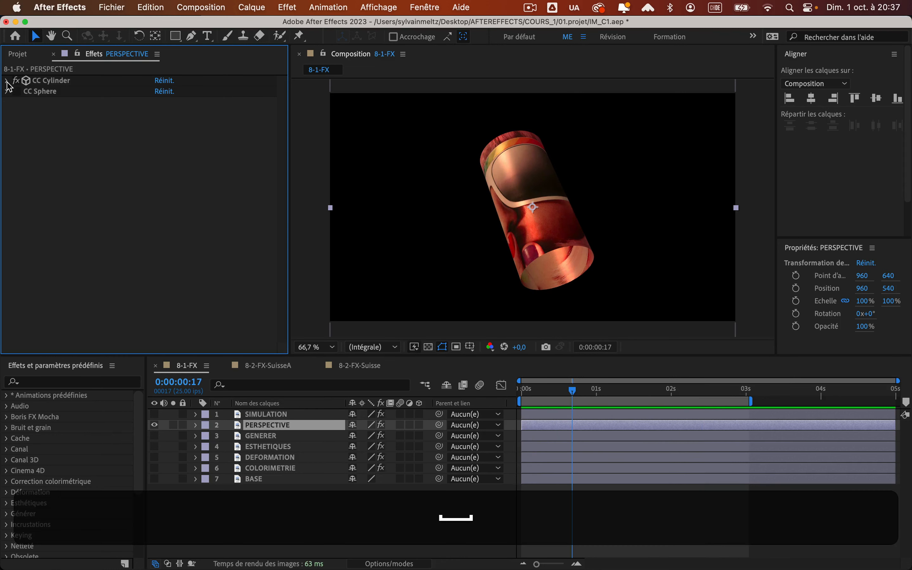
Step: Set CC Cylinder's Rotation X to -68°, preview the result, and turn the effect off with its settings collapsed
click(7, 82)
drag(177, 156, 155, 157)
key(space)
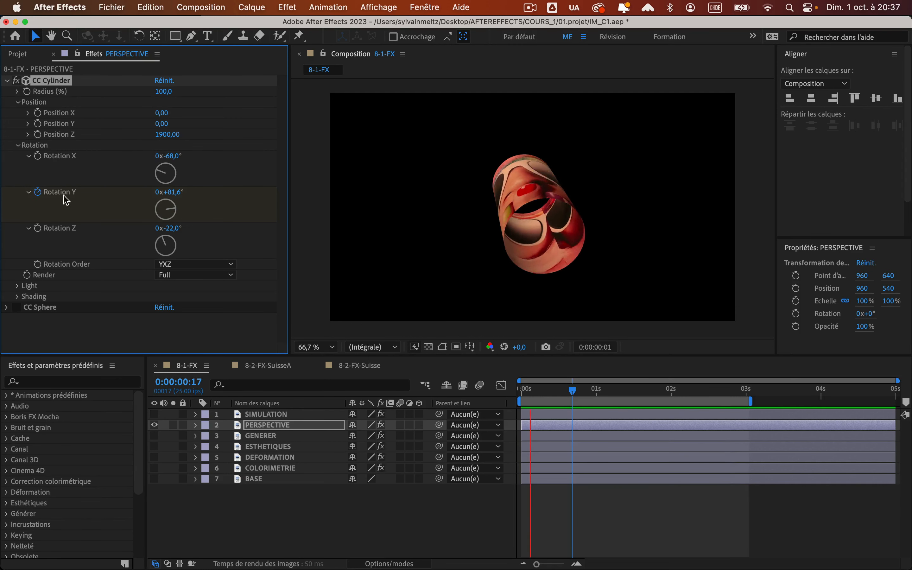
key(space)
click(7, 81)
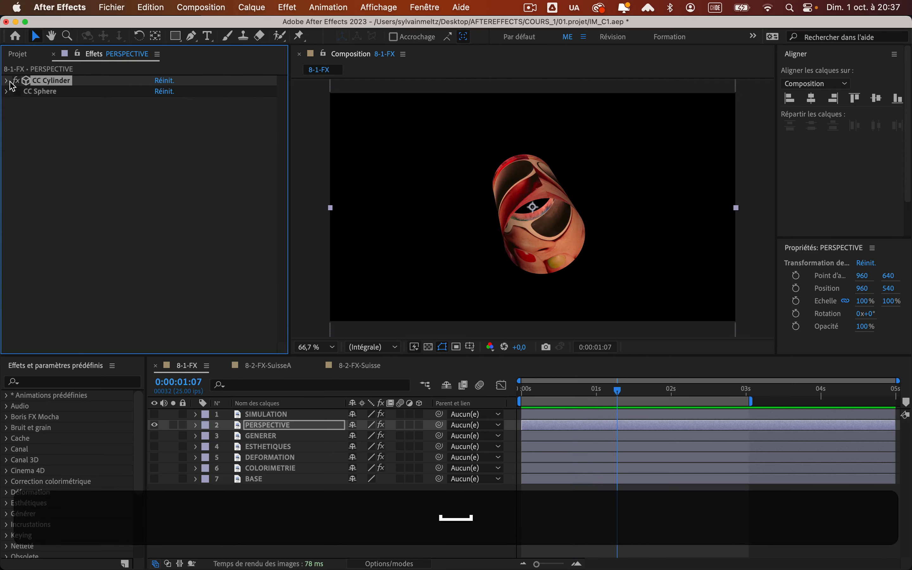
click(16, 81)
Step: Turn on CC Sphere on the PERSPECTIVE layer and preview the spinning sphere
click(16, 91)
click(40, 92)
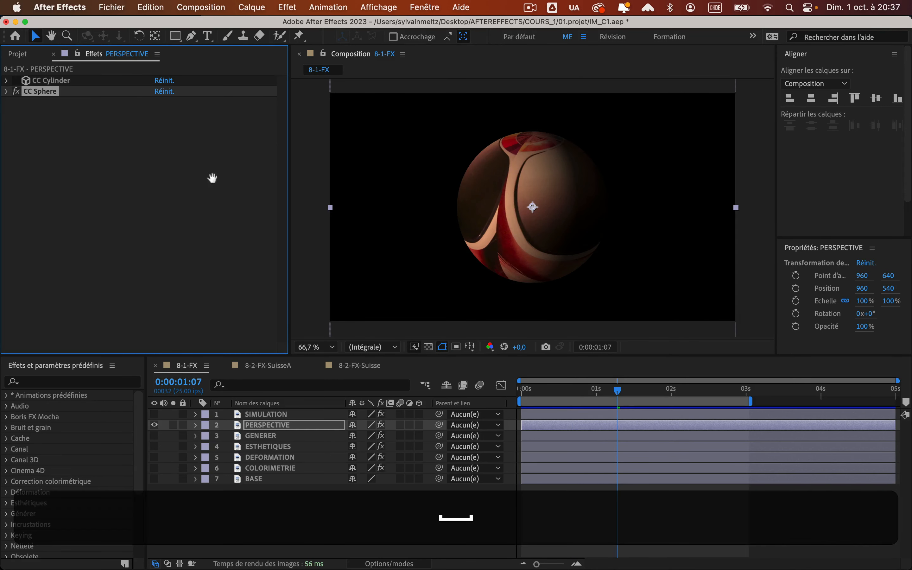
key(space)
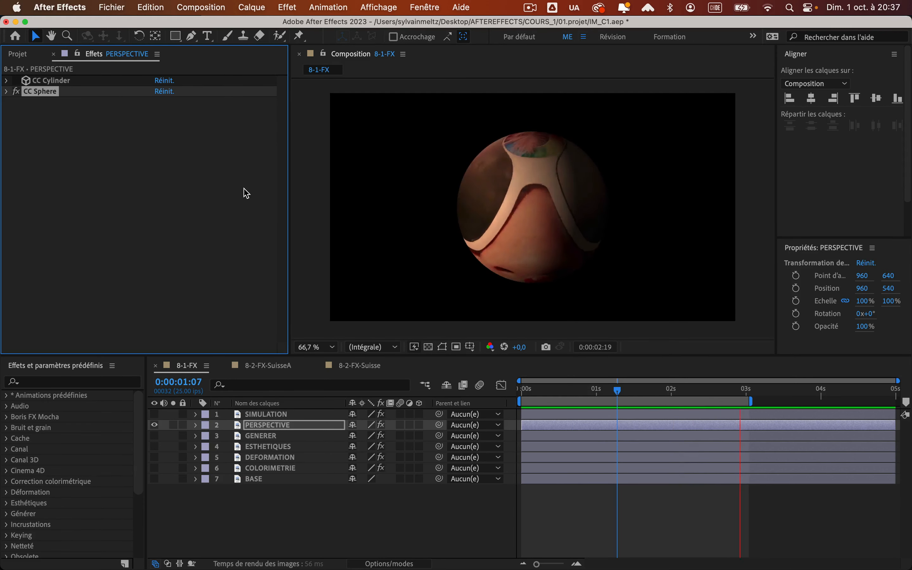
Step: Set CC Sphere's Rotation X to 32° and Rotation Z to -9°, preview the result, and turn the effect off
click(7, 91)
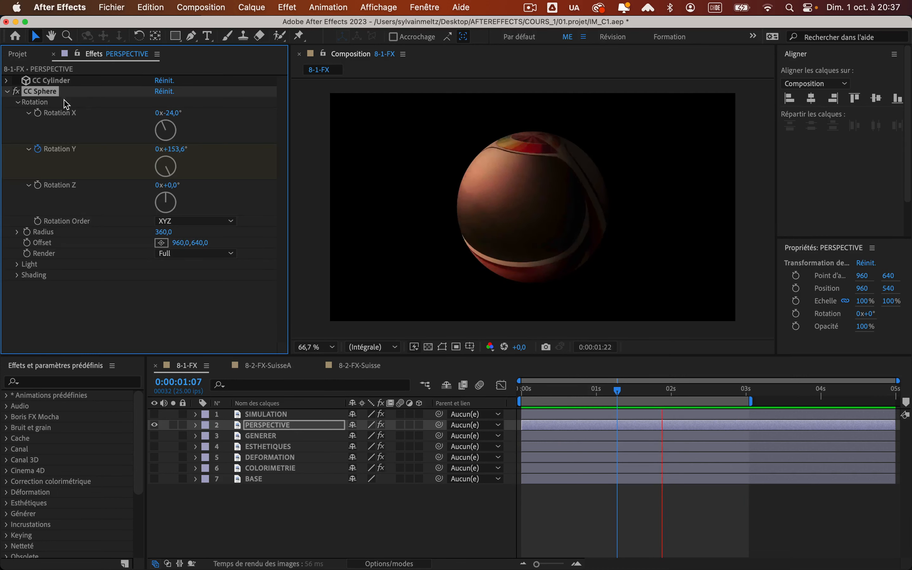
key(space)
drag(171, 113, 211, 113)
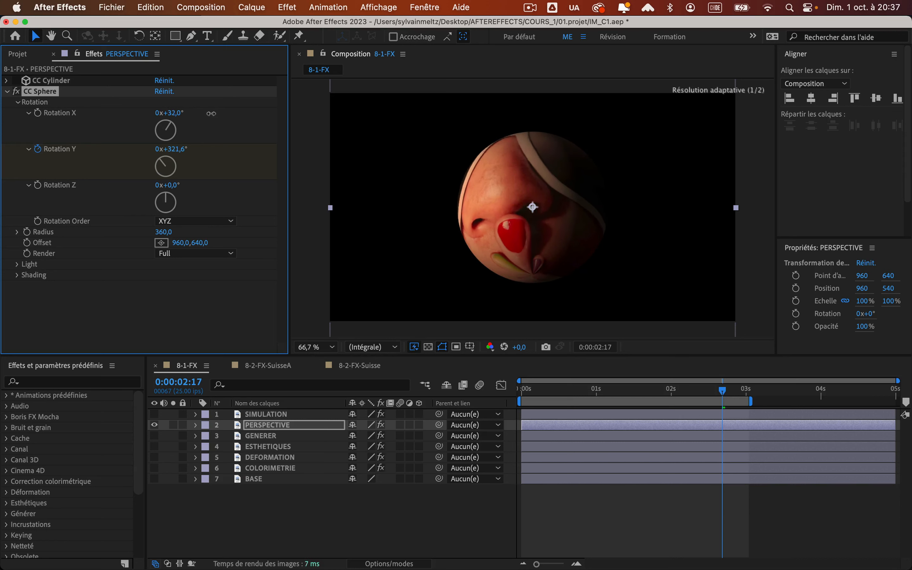
drag(171, 185, 170, 185)
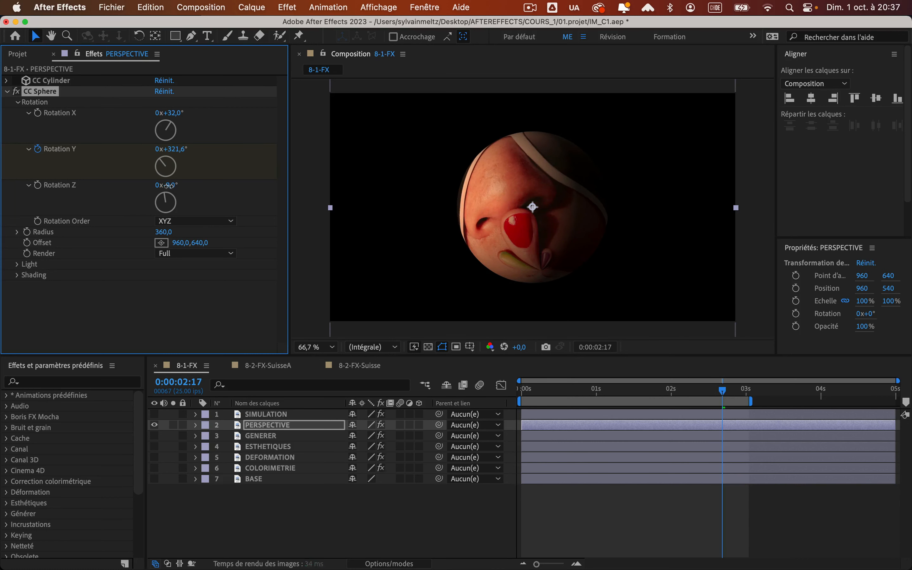
key(space)
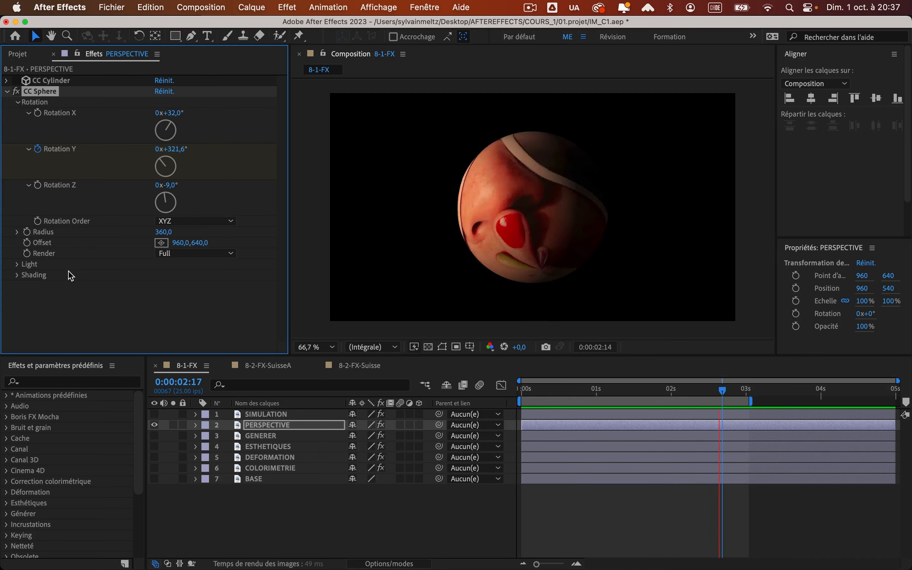
key(space)
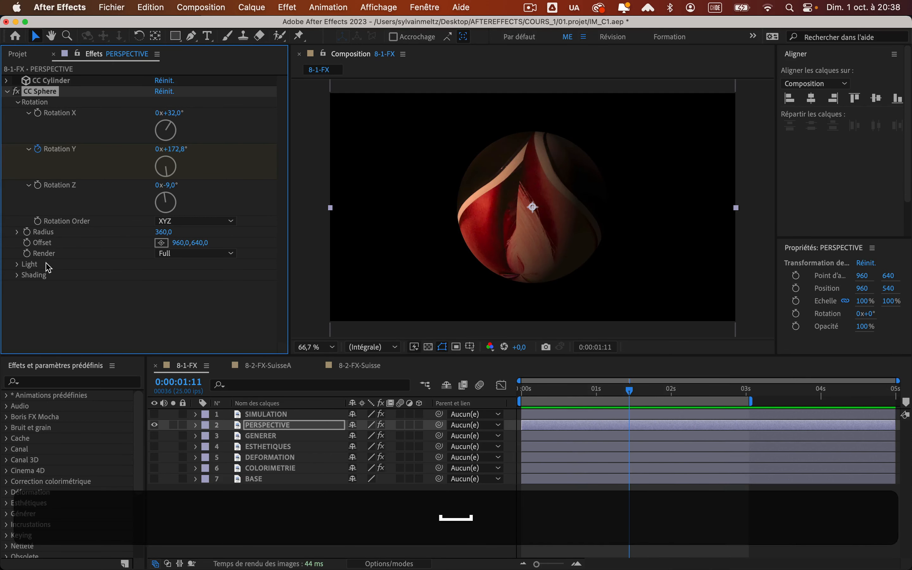
click(8, 91)
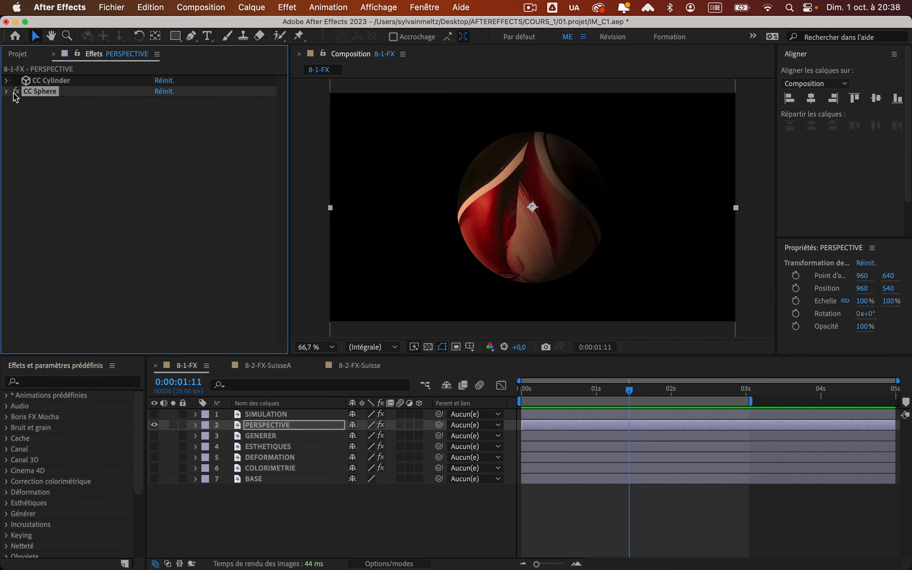
click(16, 92)
Step: Hide the PERSPECTIVE layer and show the SIMULATION layer with all its effects collapsed
click(260, 417)
click(256, 424)
click(154, 425)
click(286, 416)
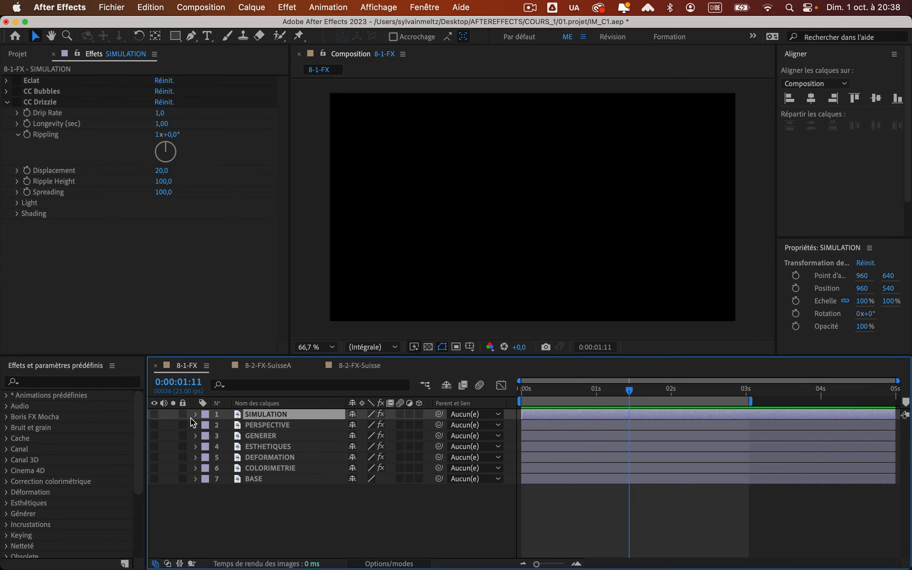
click(155, 414)
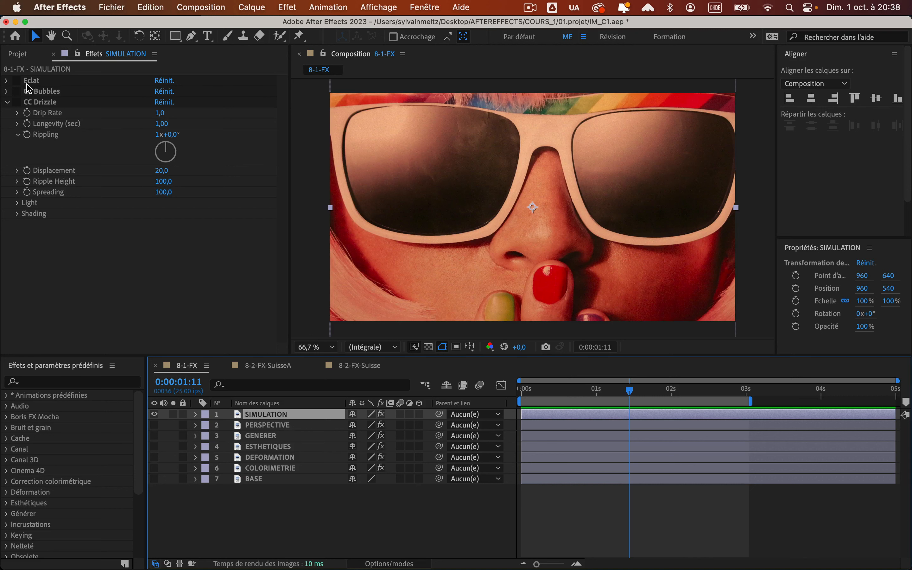
click(7, 102)
Step: Turn on Eclat on SIMULATION, preview the shatter from the start of the composition, and turn it off
click(80, 84)
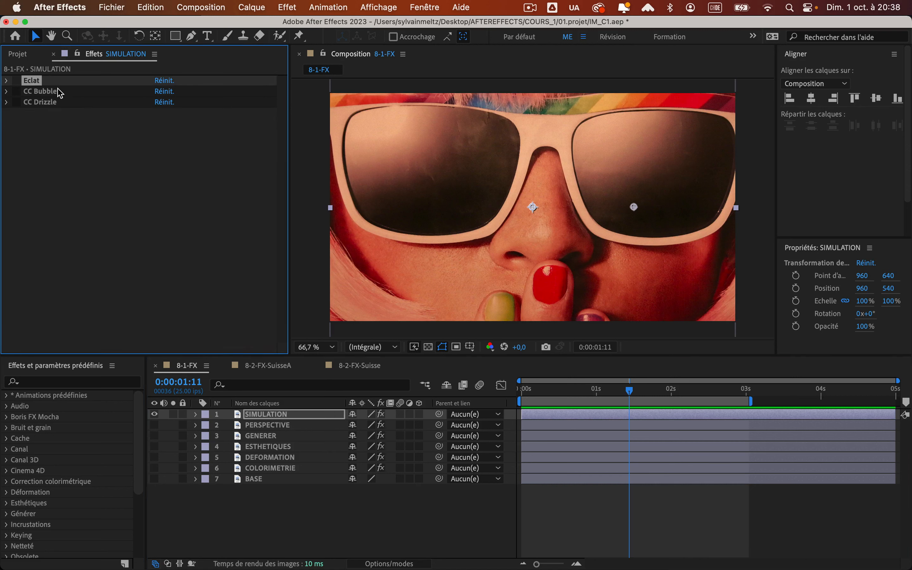
click(15, 80)
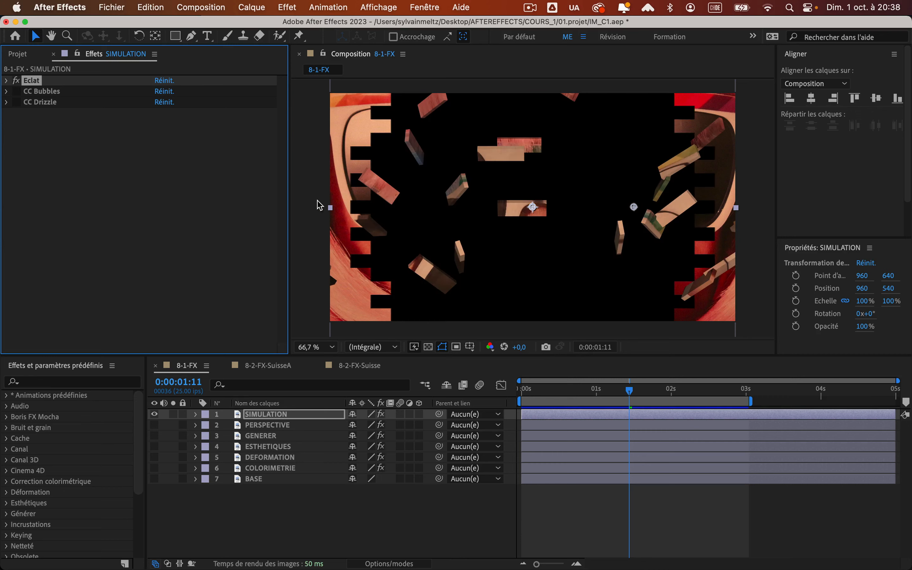
click(542, 410)
key(space)
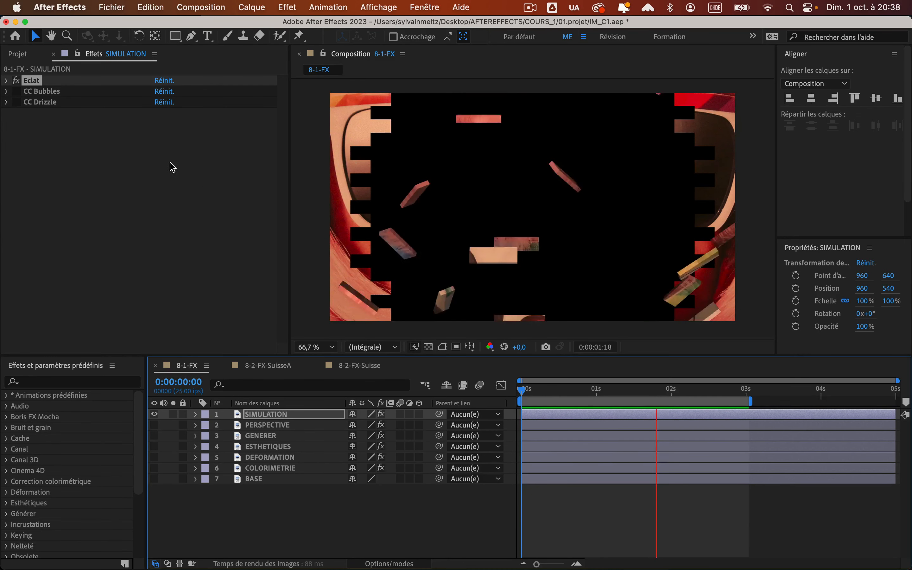
key(space)
click(16, 81)
Step: Preview CC Bubbles on SIMULATION with the BASE layer shown beneath it, and turn the effect off
click(16, 91)
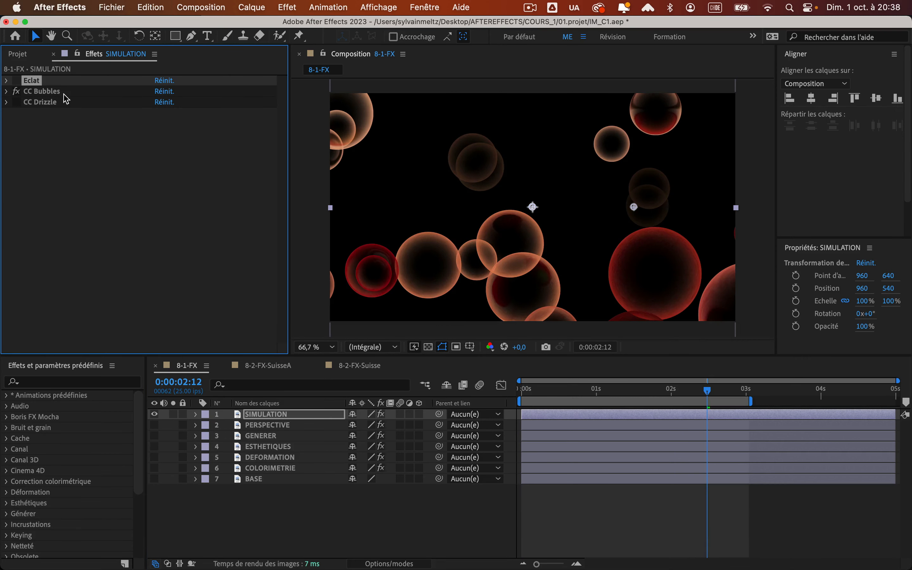
click(64, 94)
click(155, 479)
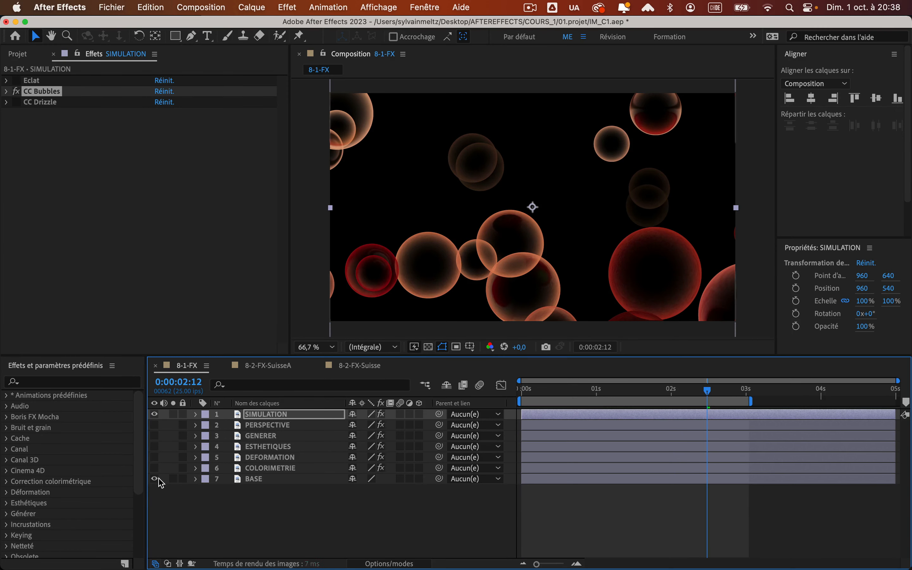
key(space)
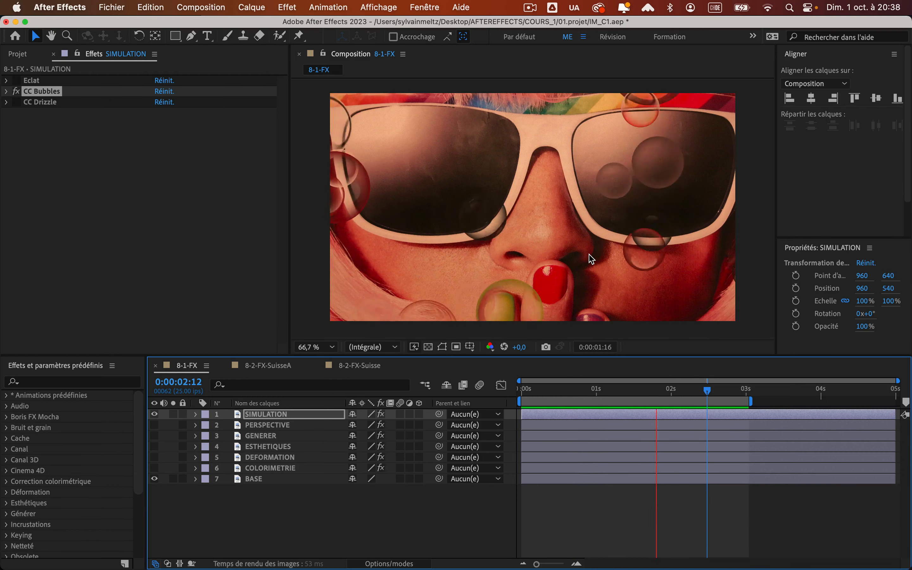
click(16, 91)
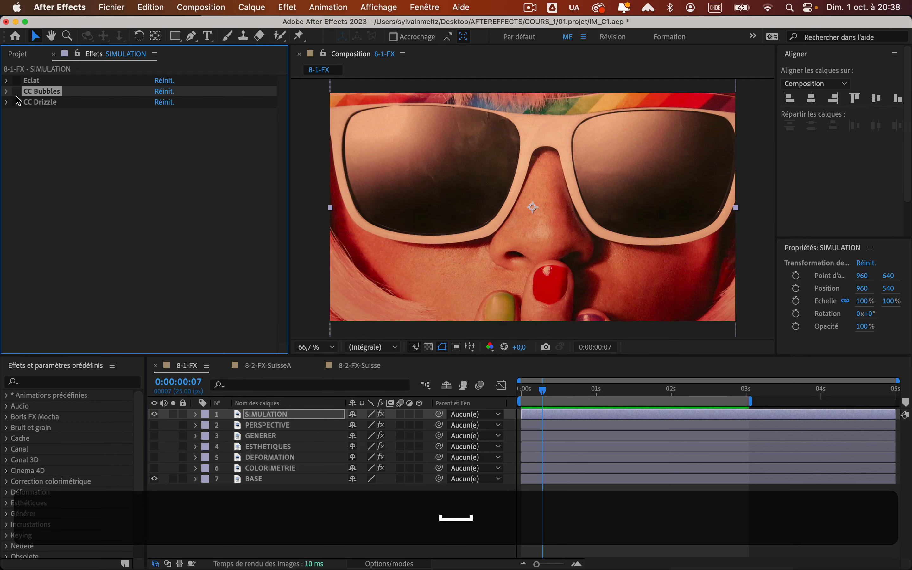
Step: Turn on CC Drizzle on SIMULATION, preview it from the start of the composition, and turn it off
click(16, 101)
click(524, 394)
key(space)
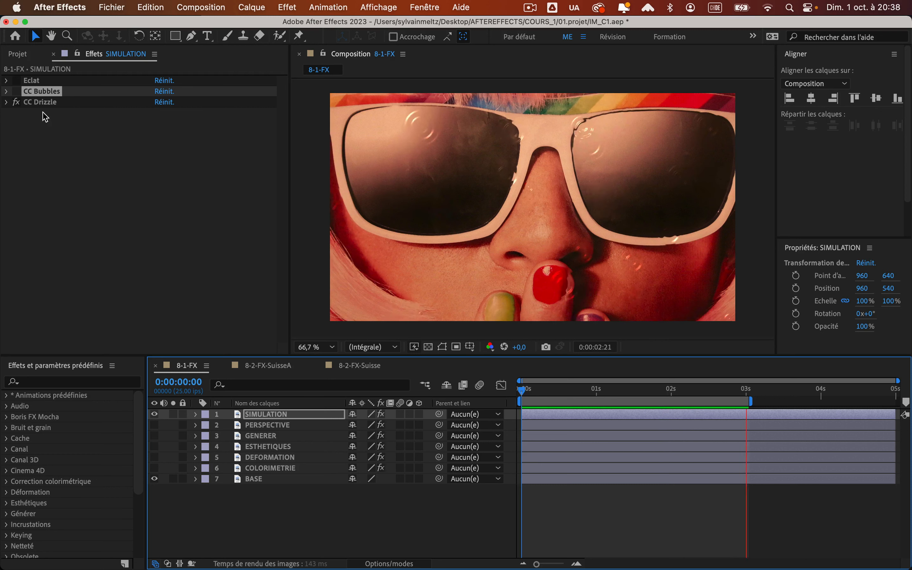
click(16, 102)
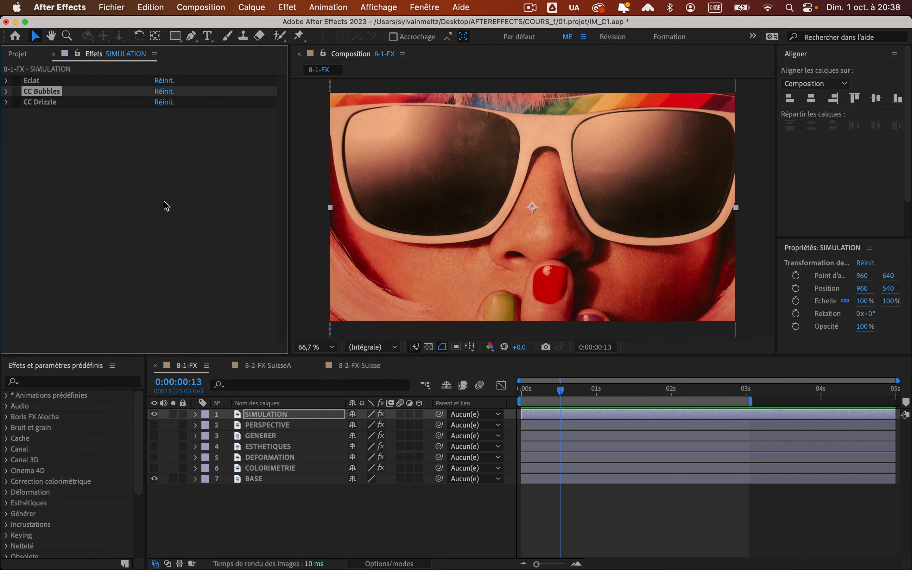
click(536, 9)
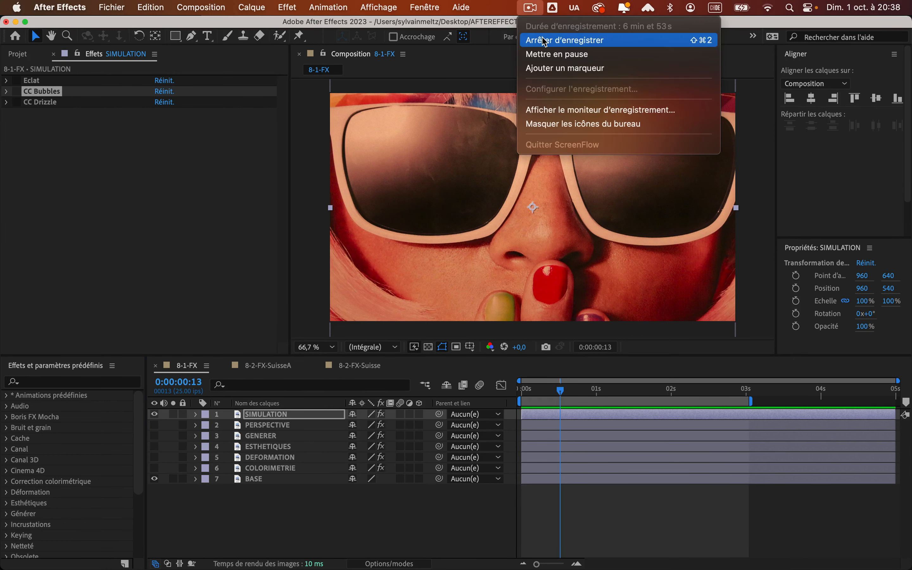
click(543, 35)
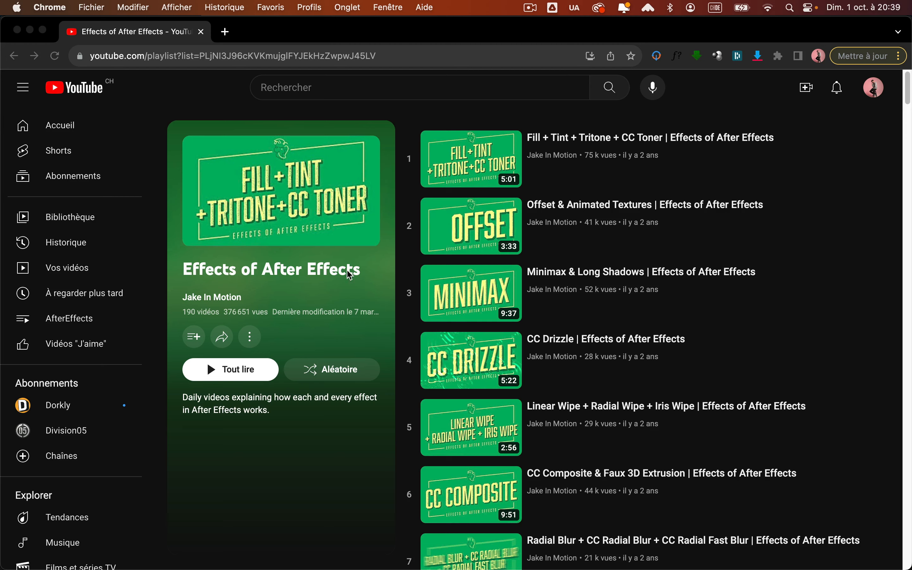
Step: In Chrome, browse down the Effects of After Effects YouTube playlist to about video 40
click(909, 94)
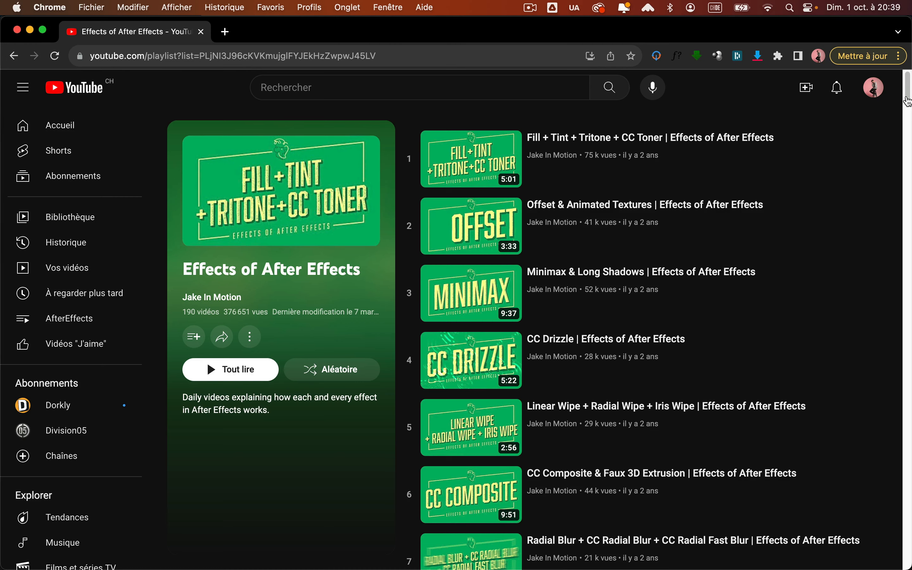
drag(909, 94, 896, 253)
scroll(896, 256, down, 3)
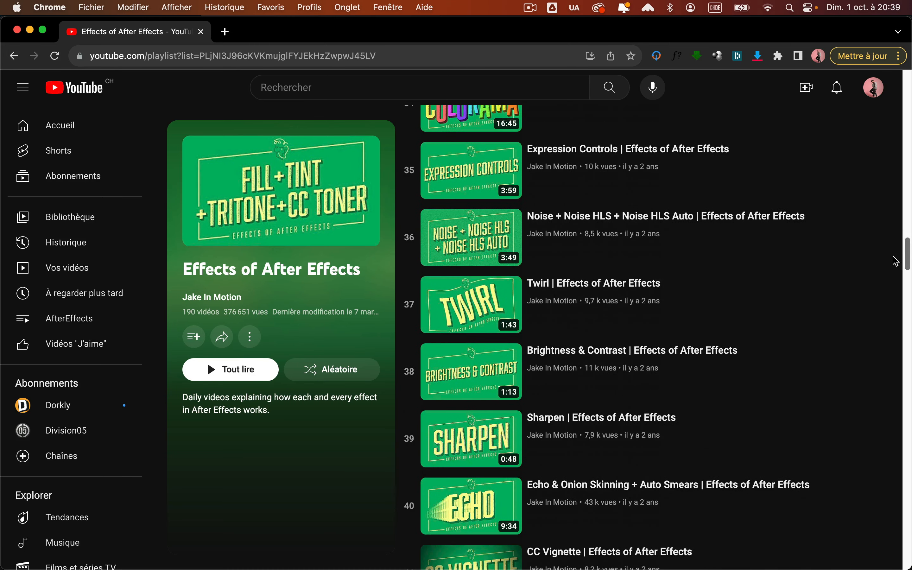